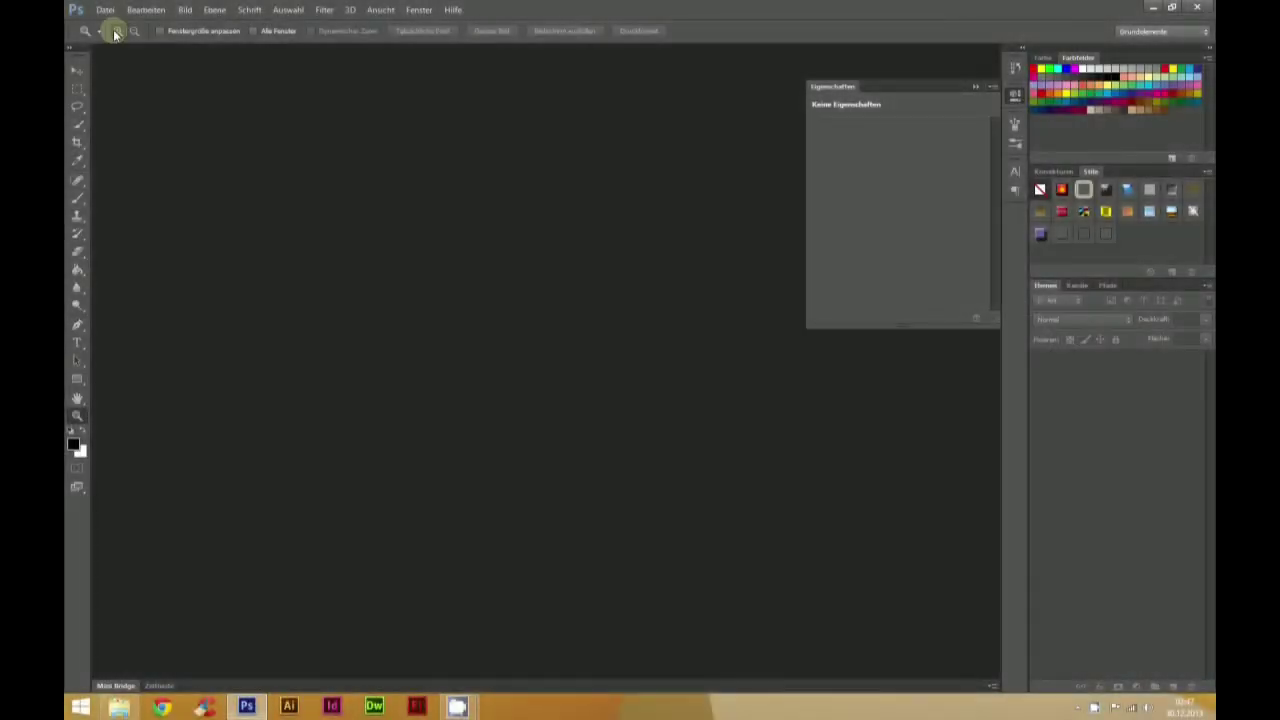
# Step: Create a new 100×100 px transparent document named 'Speed Art Icon Vidal'
pyautogui.click(105, 9)
pyautogui.click(110, 27)
pyautogui.write('Speed Art Icon Vidal')
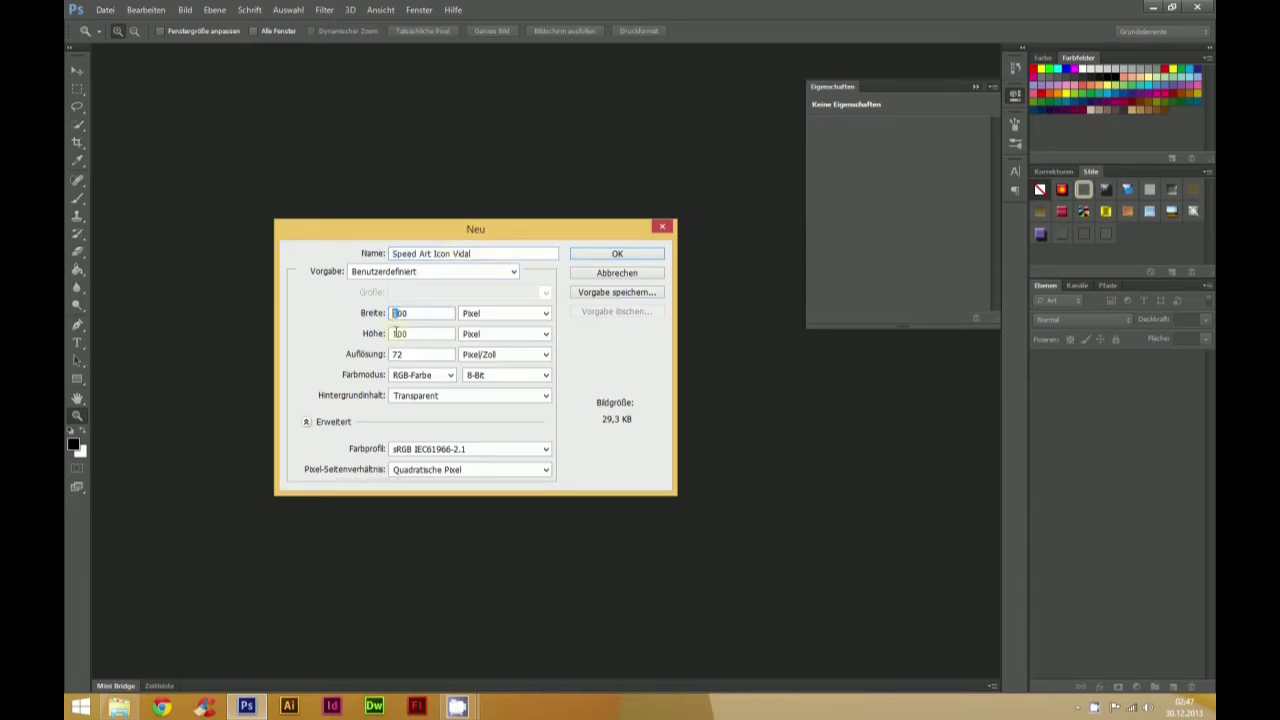
pyautogui.click(587, 255)
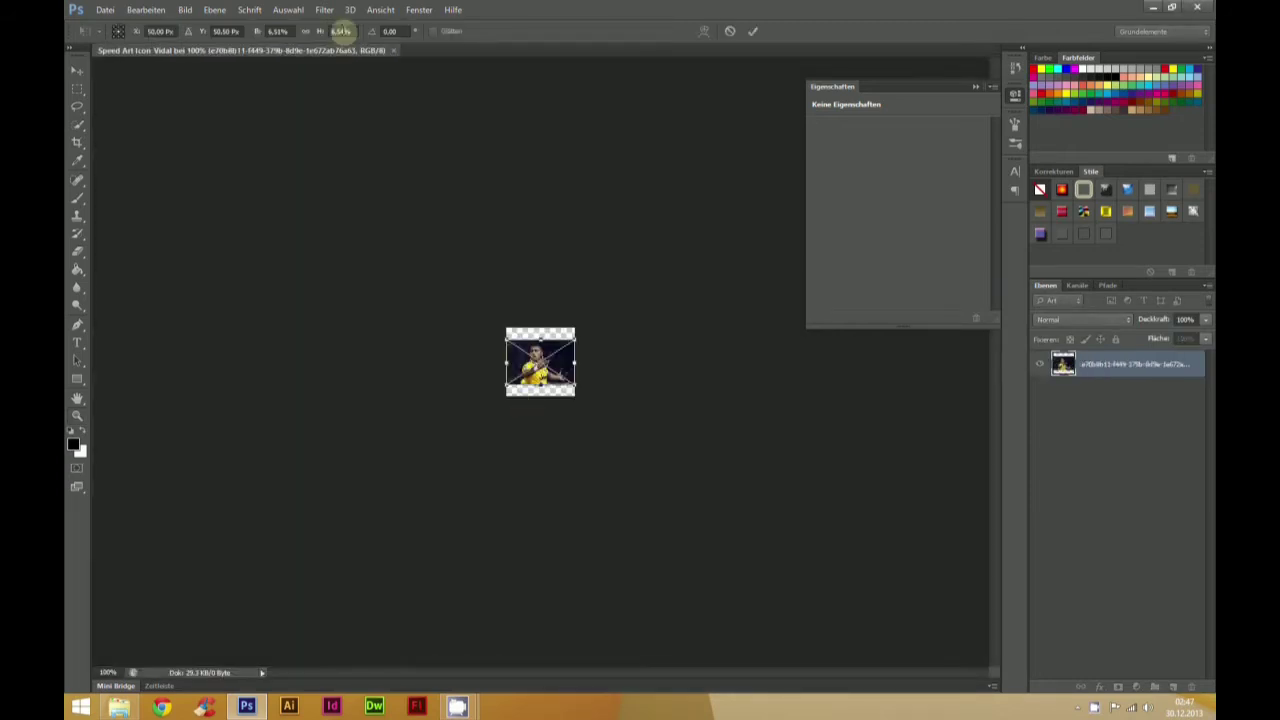
# Step: Scale the placed player photo up and nudge it so it fills the square
pyautogui.click(338, 32)
pyautogui.scroll(-5, 338, 32)
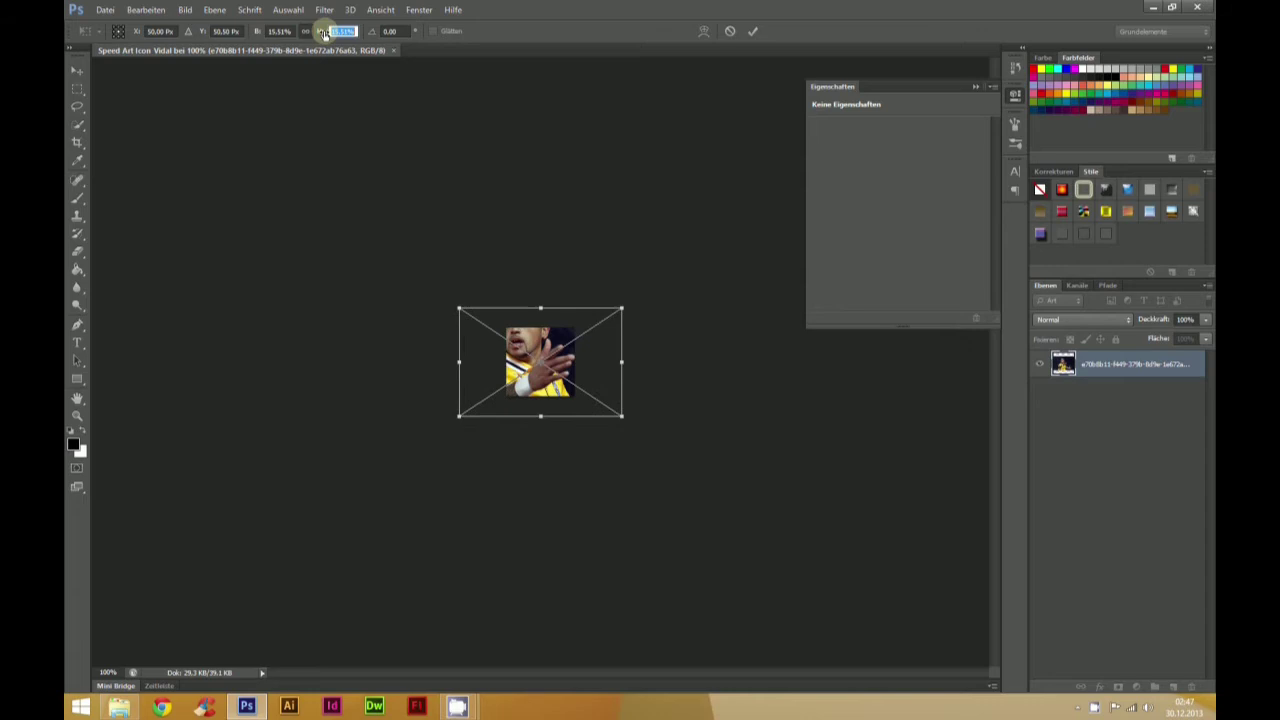
pyautogui.moveTo(542, 342); pyautogui.dragTo(566, 357)
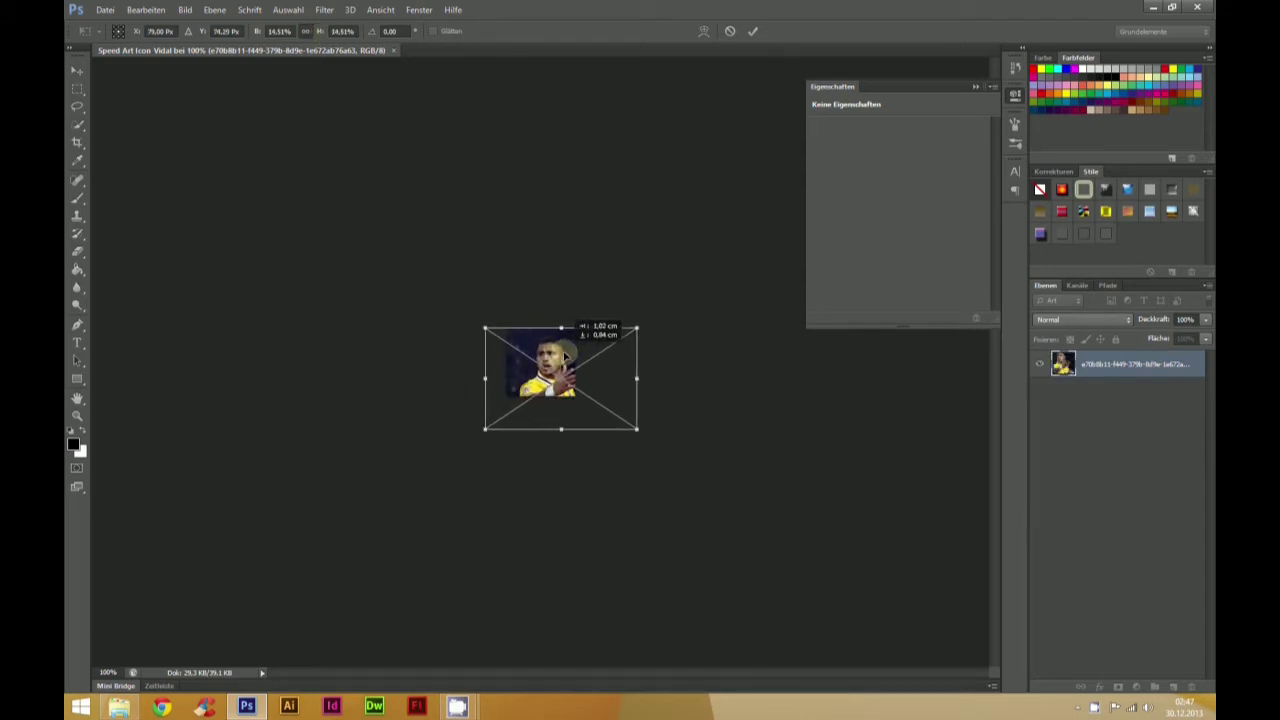
pyautogui.press('Return')
pyautogui.press('z')
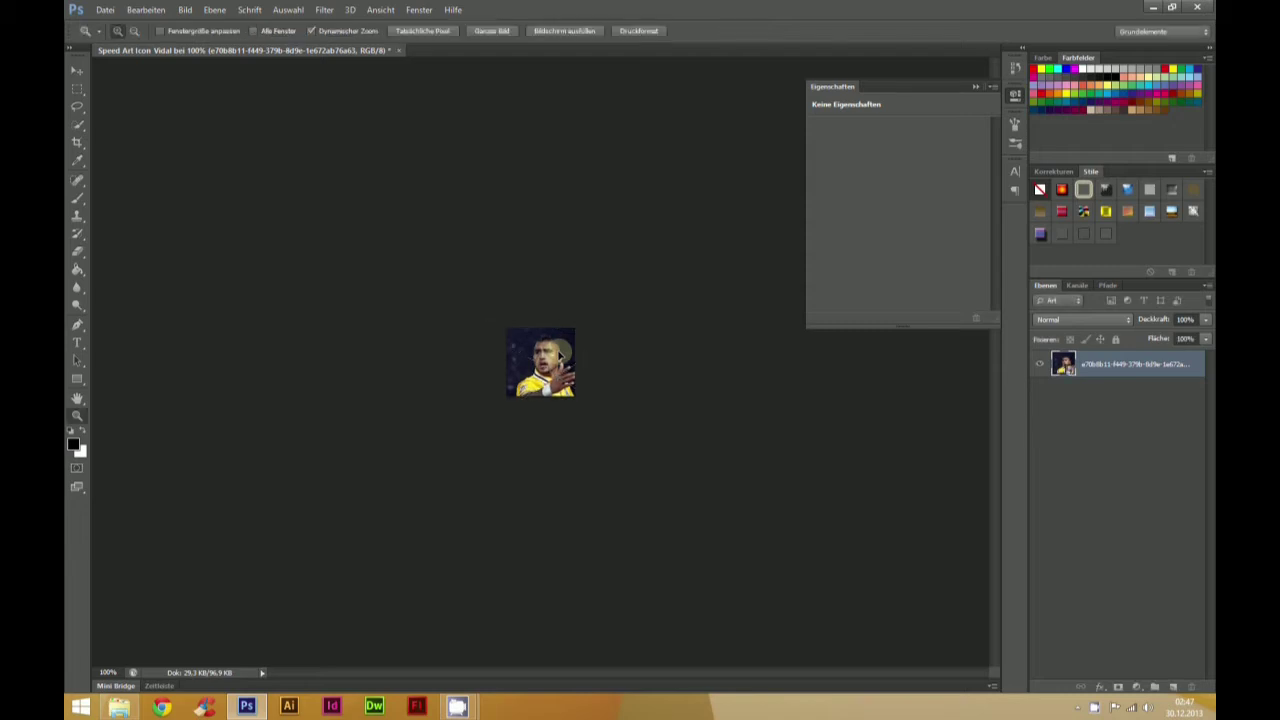
# Step: Add a new layer holding a merged copy of the image via Apply Image
pyautogui.click(1173, 688)
pyautogui.click(185, 9)
pyautogui.click(220, 204)
pyautogui.click(615, 304)
# Step: Smart Sharpen the merged layer at 92% with a 0.2 px radius
pyautogui.click(324, 9)
pyautogui.click(620, 214)
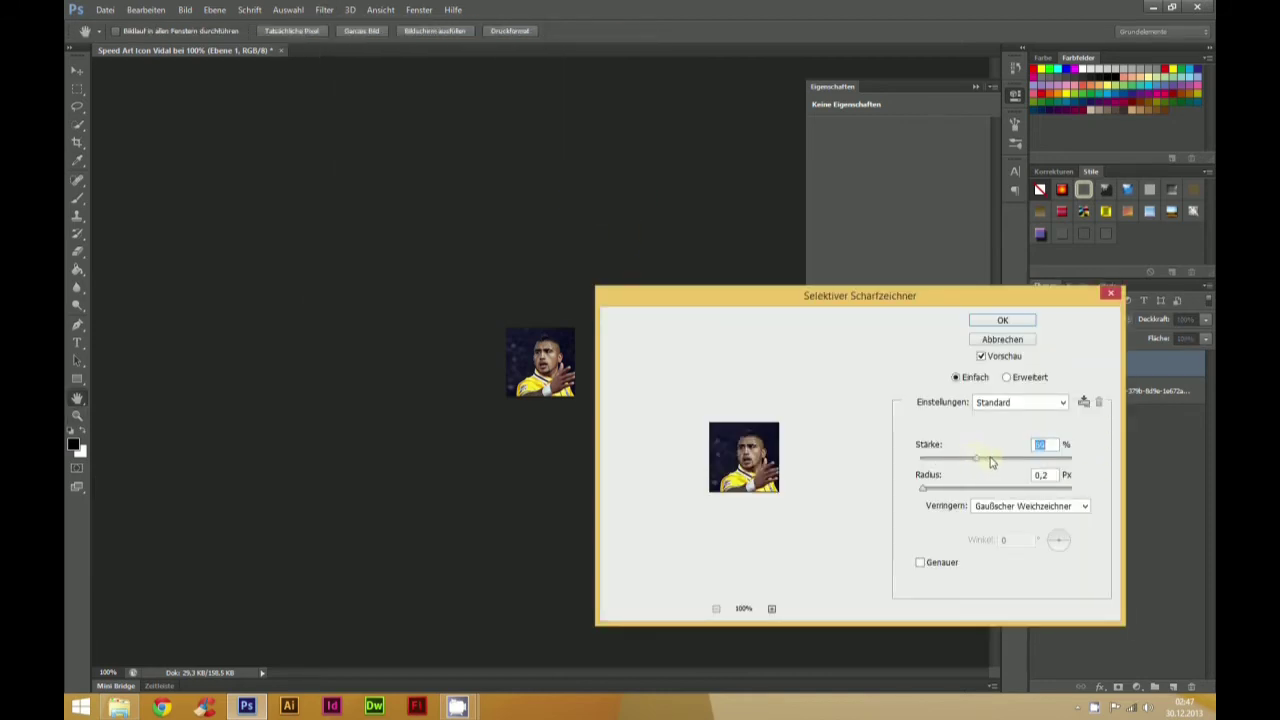
pyautogui.click(1000, 321)
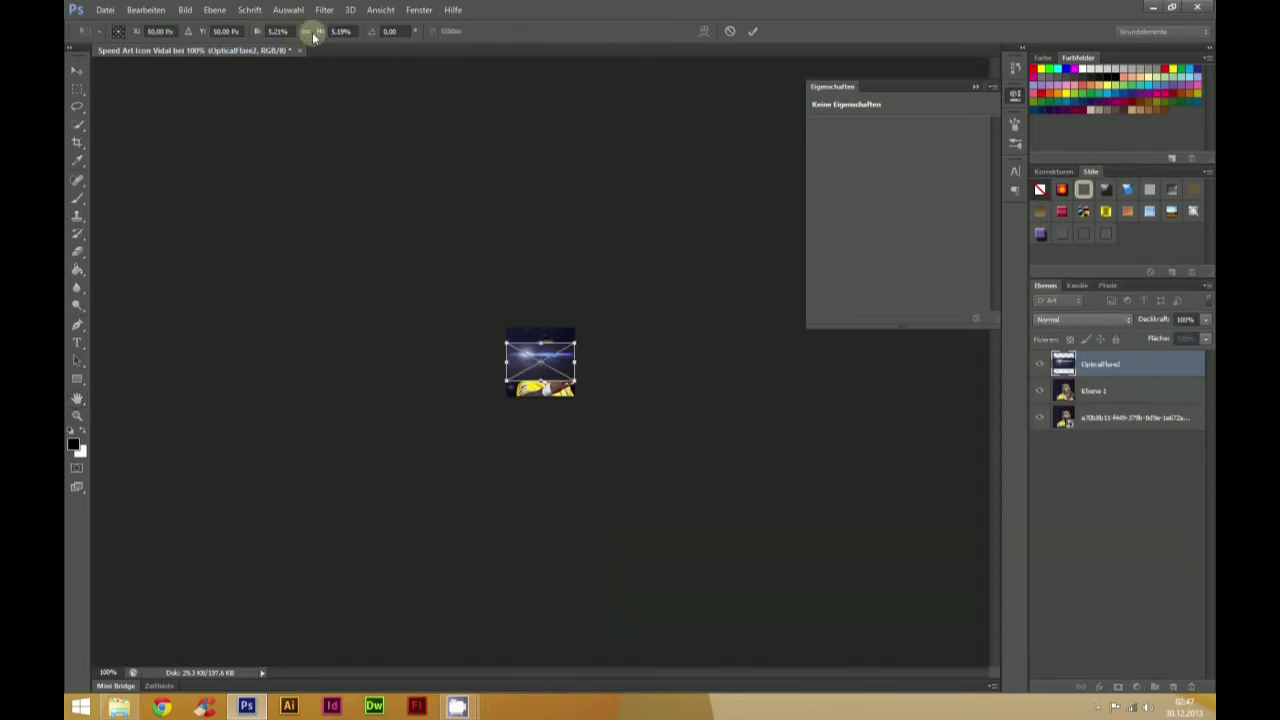
# Step: Enlarge the lens flare over the icon and blend it as Hartes Licht
pyautogui.moveTo(318, 33); pyautogui.dragTo(334, 33)
pyautogui.click(1060, 319)
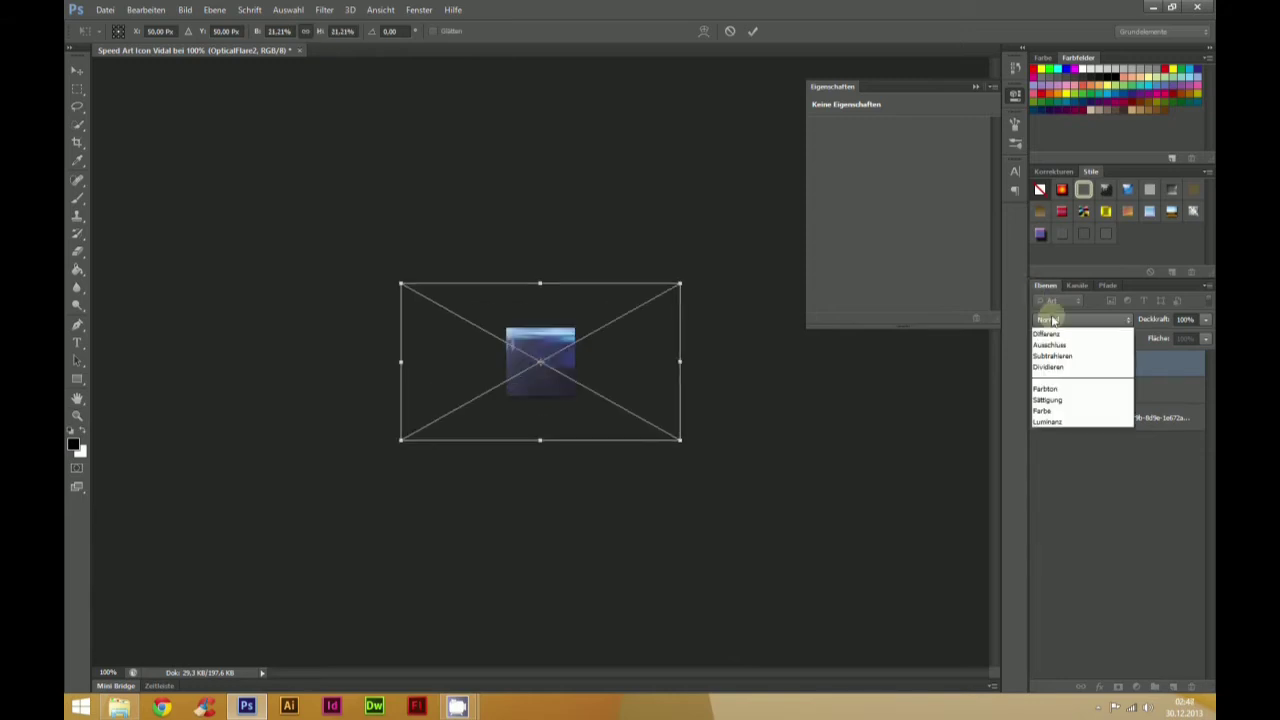
pyautogui.click(1068, 521)
pyautogui.moveTo(537, 339); pyautogui.dragTo(606, 346)
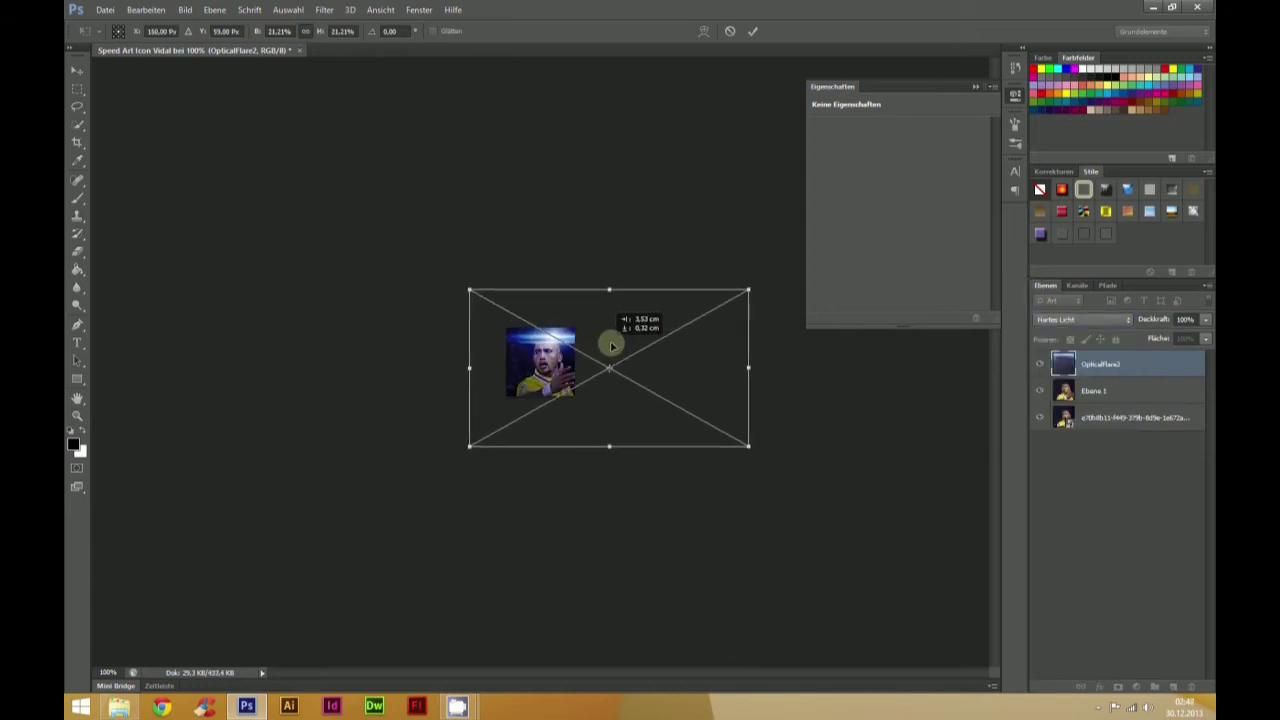
pyautogui.moveTo(748, 291); pyautogui.dragTo(894, 206)
pyautogui.moveTo(654, 263)
pyautogui.mouseDown()
pyautogui.moveTo(597, 331)
pyautogui.moveTo(626, 317)
pyautogui.moveTo(614, 324)
pyautogui.mouseUp()
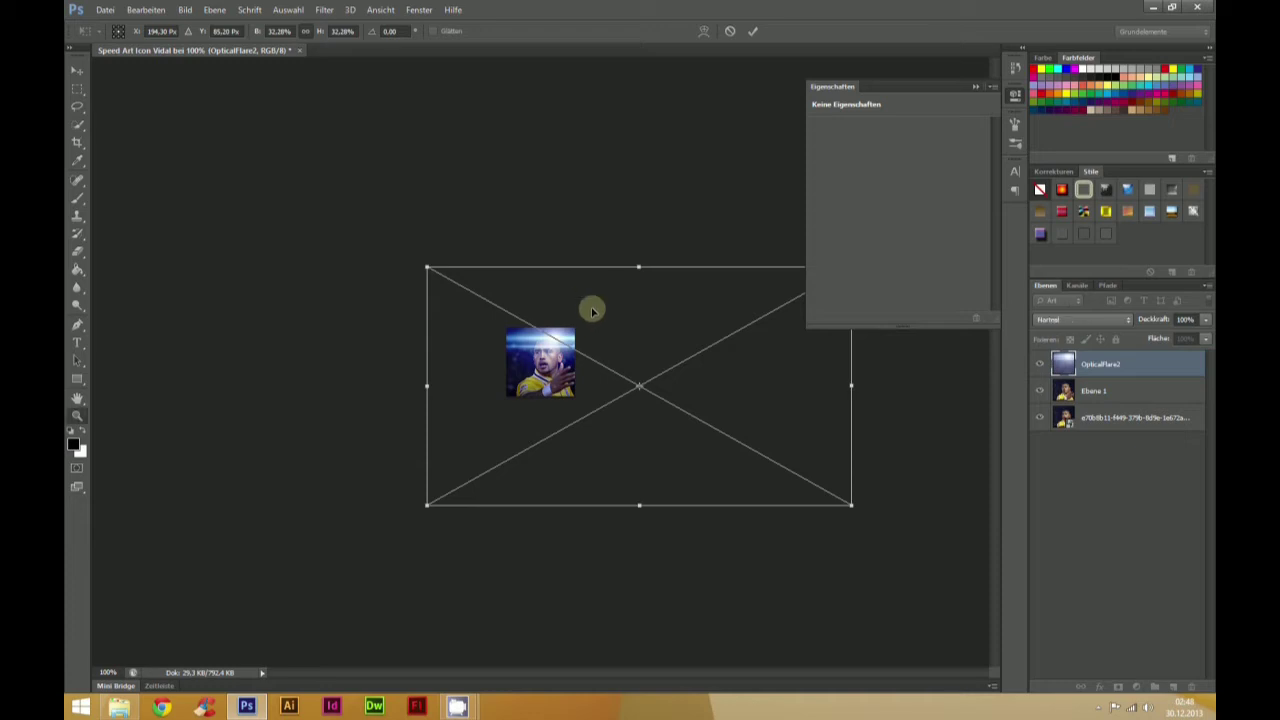
pyautogui.press('Return')
# Step: Reapply the Hard Light blend shortcut to the flare and zoom in on the icon
pyautogui.rightClick(1134, 362)
pyautogui.hotkey('shift', 'alt', 'h')
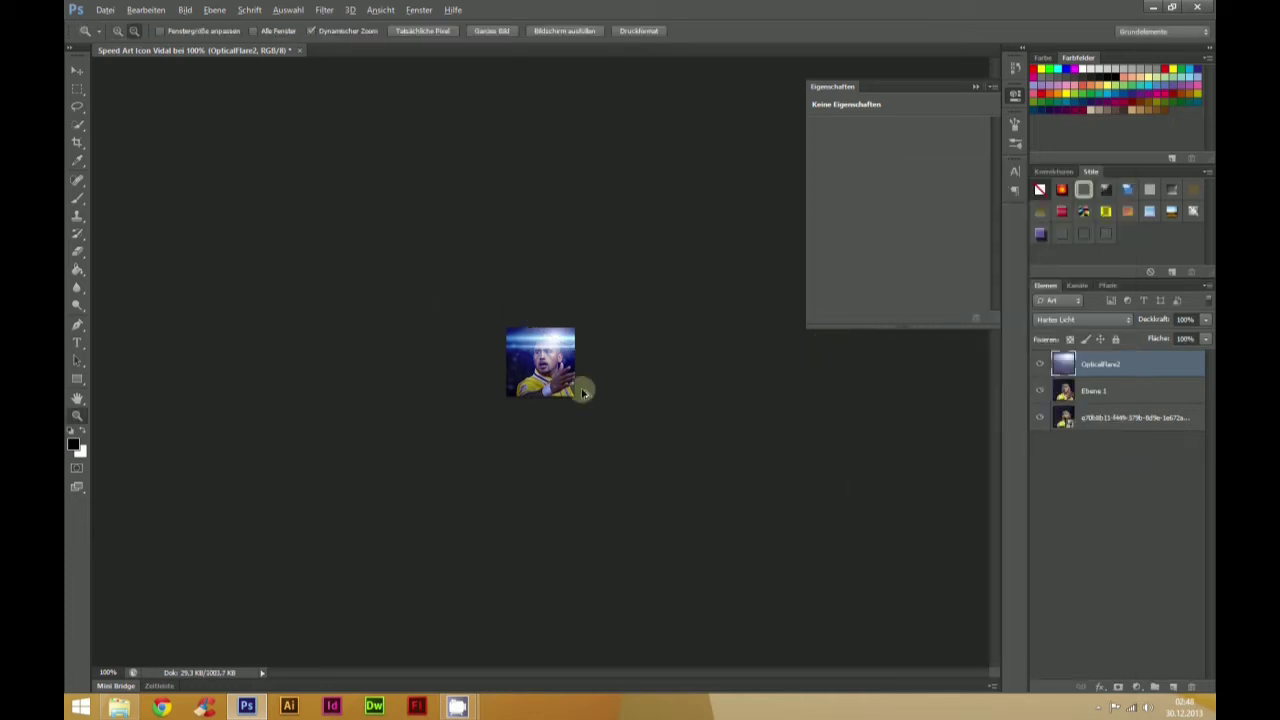
pyautogui.scroll(3, 583, 392)
pyautogui.scroll(2, 583, 392)
# Step: Mask the flare off the face with a 19 px black brush at 100% opacity
pyautogui.press('b')
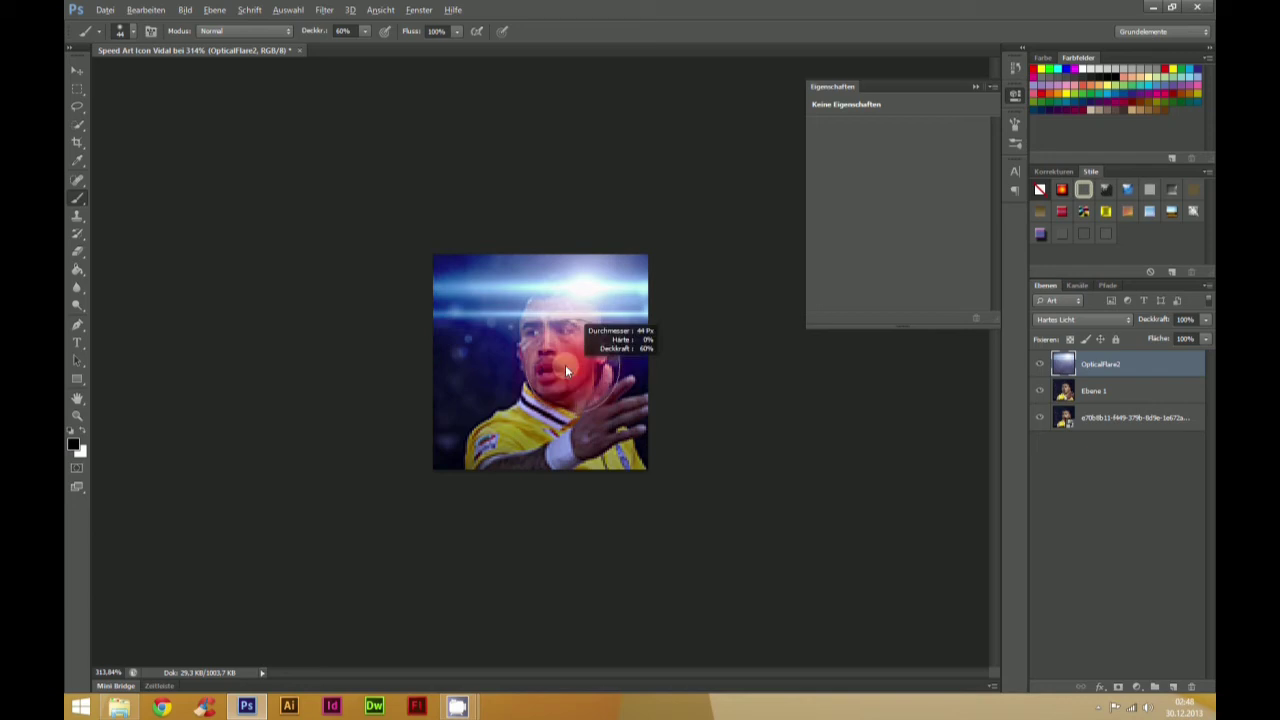
pyautogui.moveTo(565, 368); pyautogui.dragTo(565, 368)
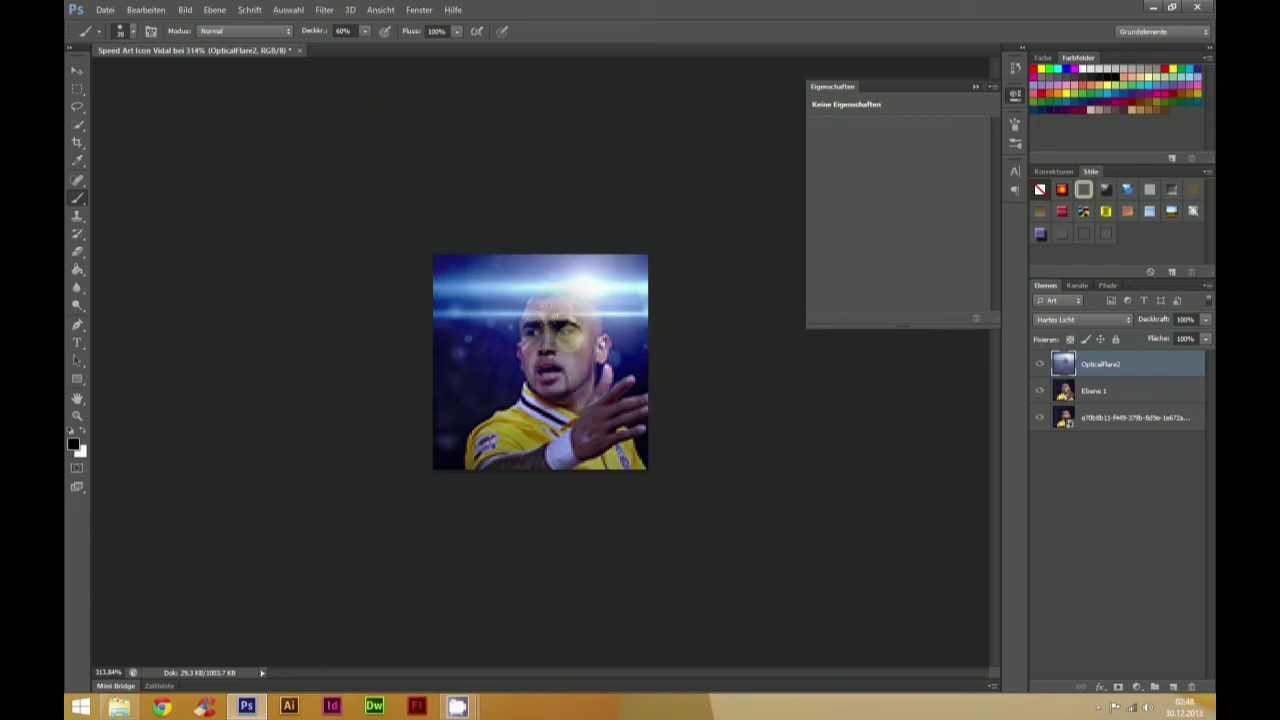
pyautogui.click(1118, 687)
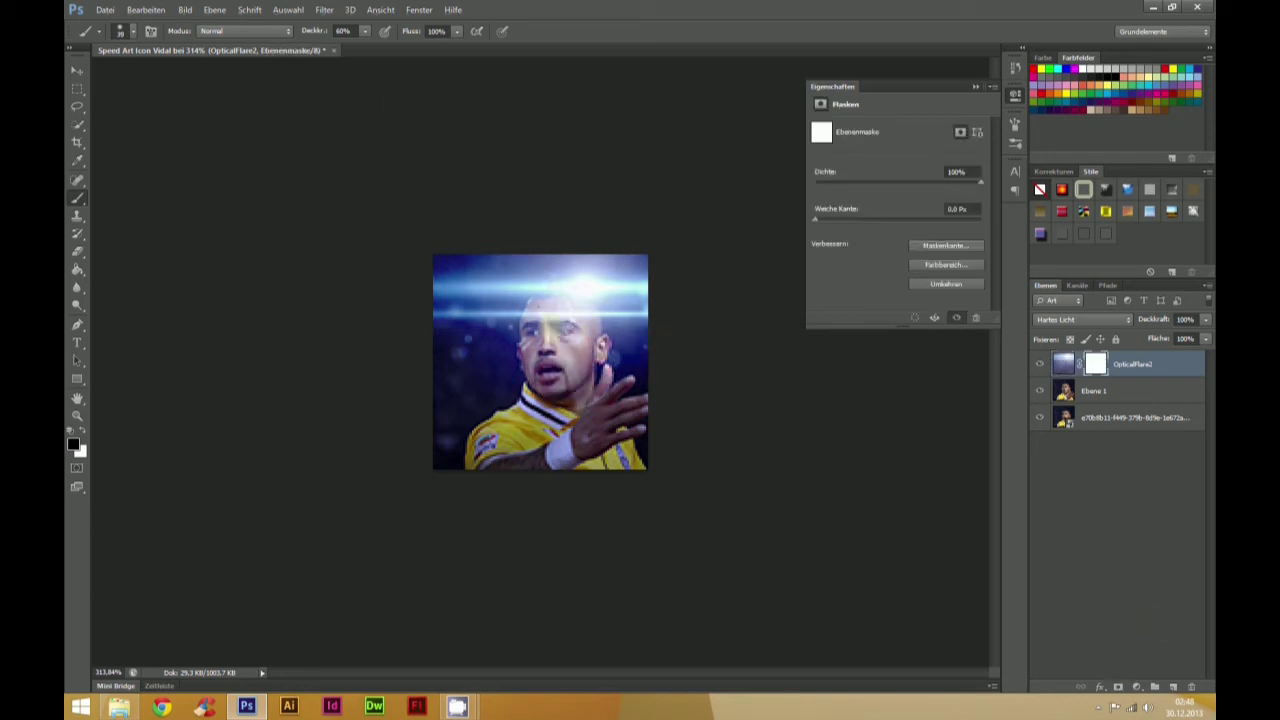
pyautogui.moveTo(545, 320)
pyautogui.mouseDown()
pyautogui.moveTo(567, 388)
pyautogui.moveTo(562, 362)
pyautogui.moveTo(600, 420)
pyautogui.moveTo(505, 462)
pyautogui.mouseUp()
pyautogui.moveTo(573, 333)
pyautogui.mouseDown()
pyautogui.moveTo(560, 330)
pyautogui.moveTo(574, 382)
pyautogui.mouseUp()
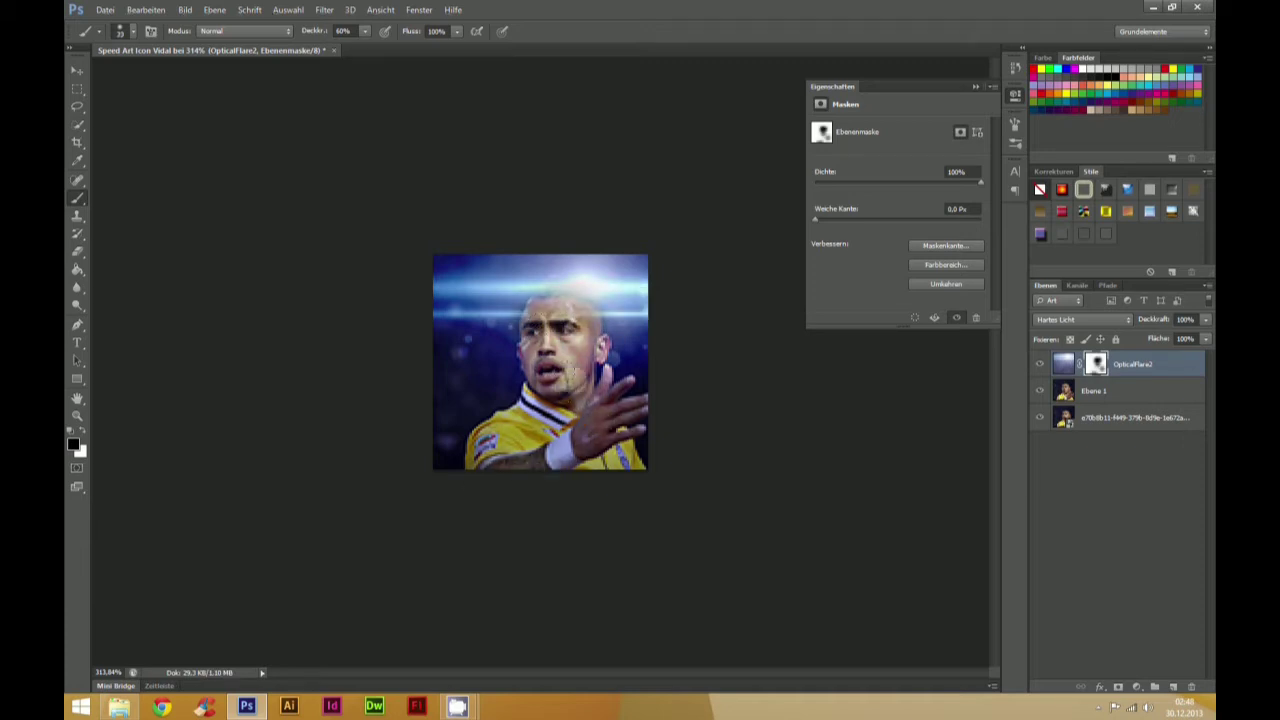
pyautogui.moveTo(573, 323); pyautogui.dragTo(570, 349)
pyautogui.press('0')
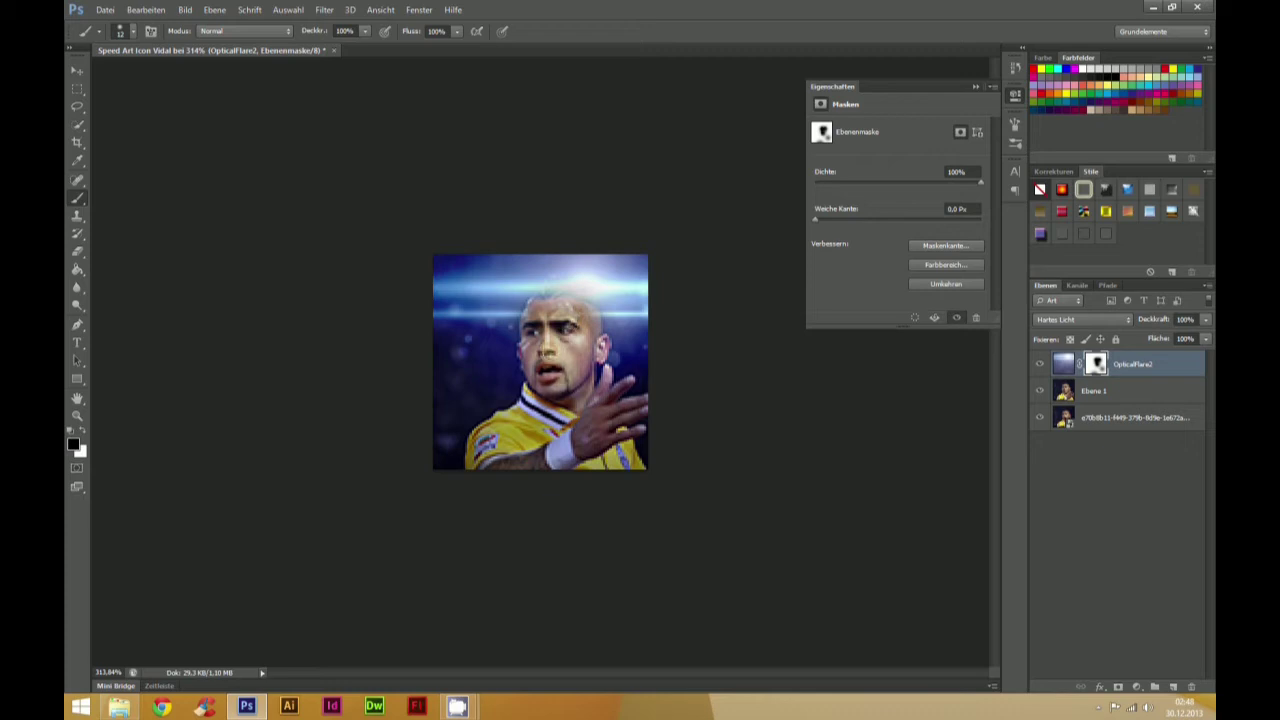
pyautogui.hotkey('ctrl', '1')
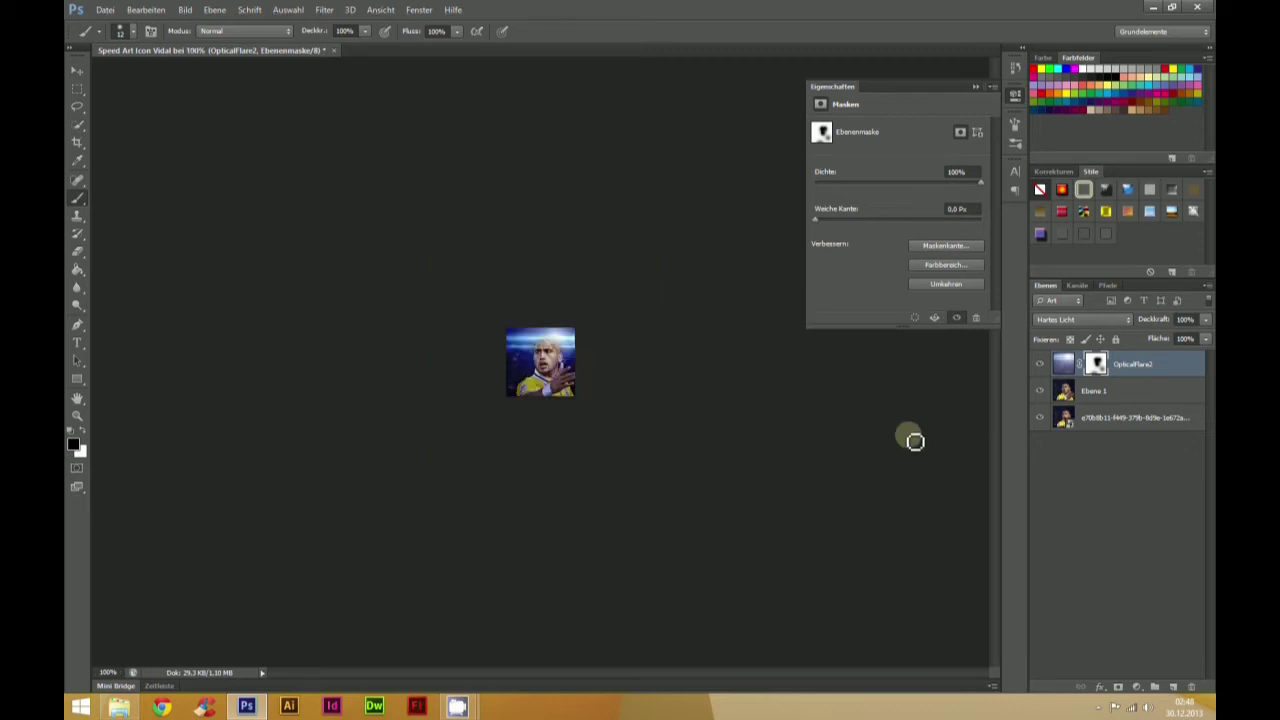
# Step: Create a merged copy layer on top and apply a Gaussian Blur to it
pyautogui.hotkey('ctrl', 'shift', 'alt', 'e')
pyautogui.click(185, 9)
pyautogui.click(277, 266)
pyautogui.click(646, 269)
pyautogui.click(324, 9)
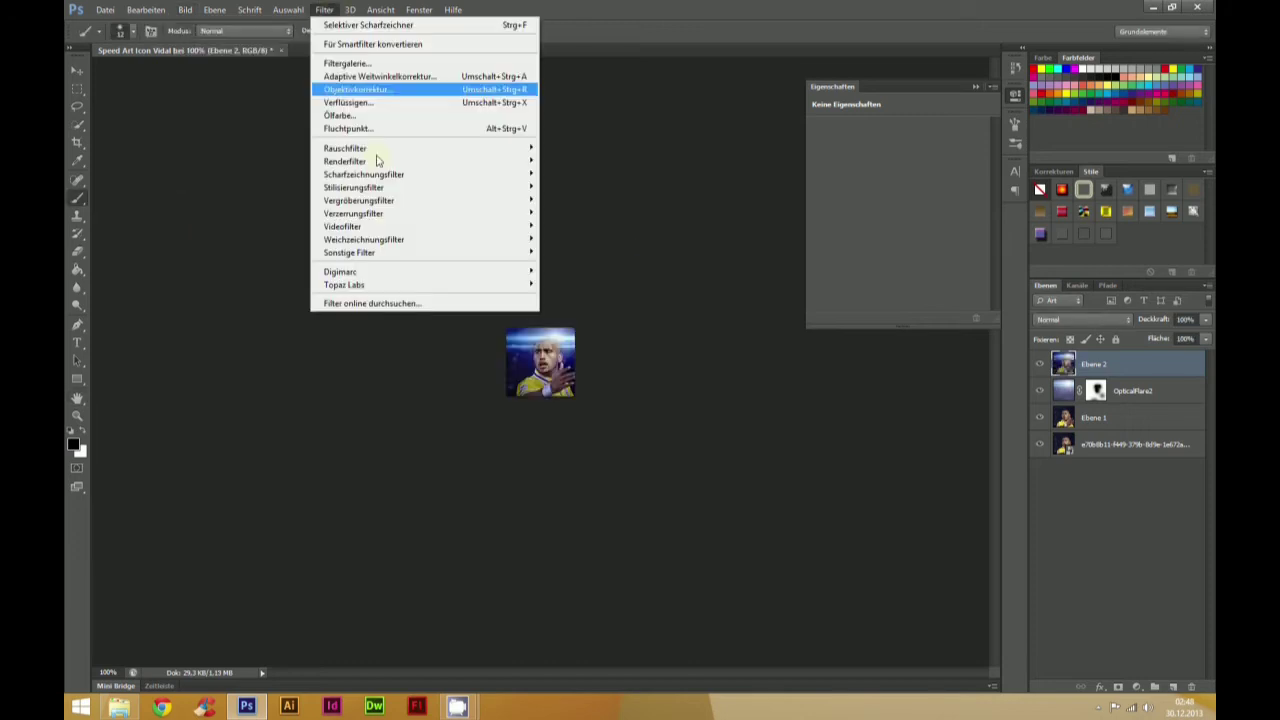
pyautogui.click(570, 340)
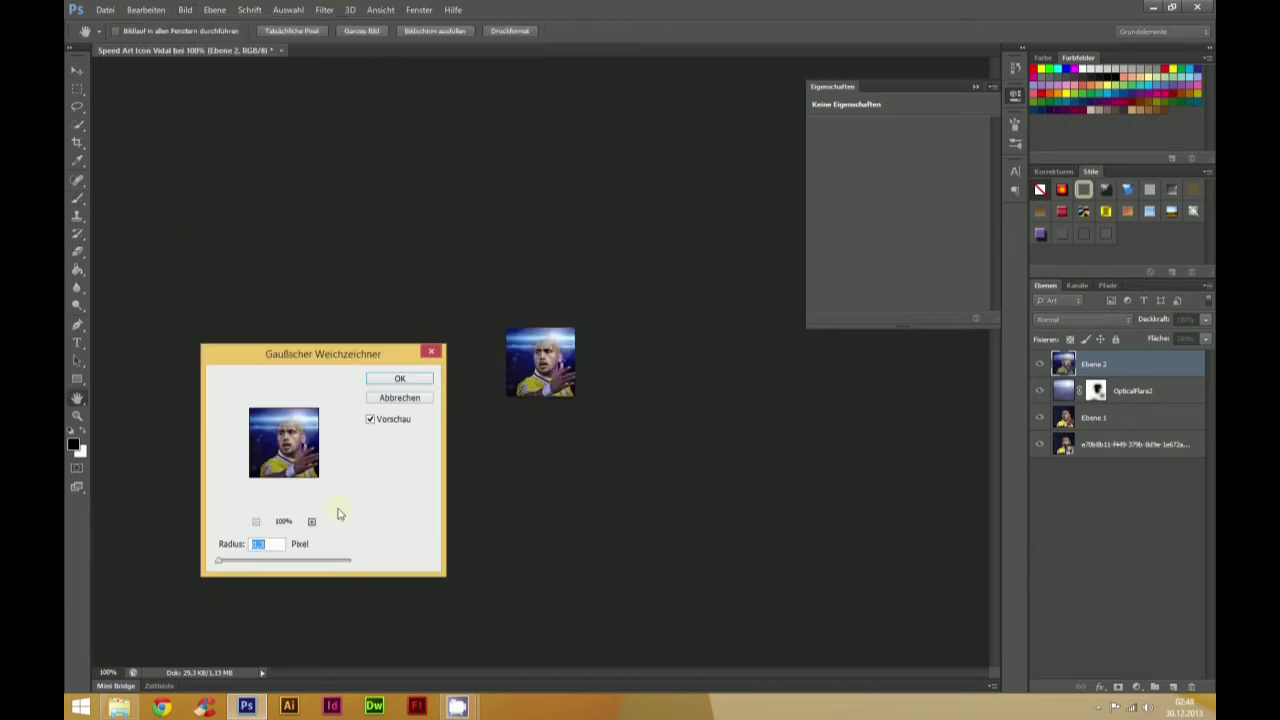
pyautogui.click(381, 376)
# Step: Mask the blur off the face, hand and shoulder with a 23 px brush
pyautogui.click(1118, 687)
pyautogui.scroll(3, 545, 365)
pyautogui.press('b')
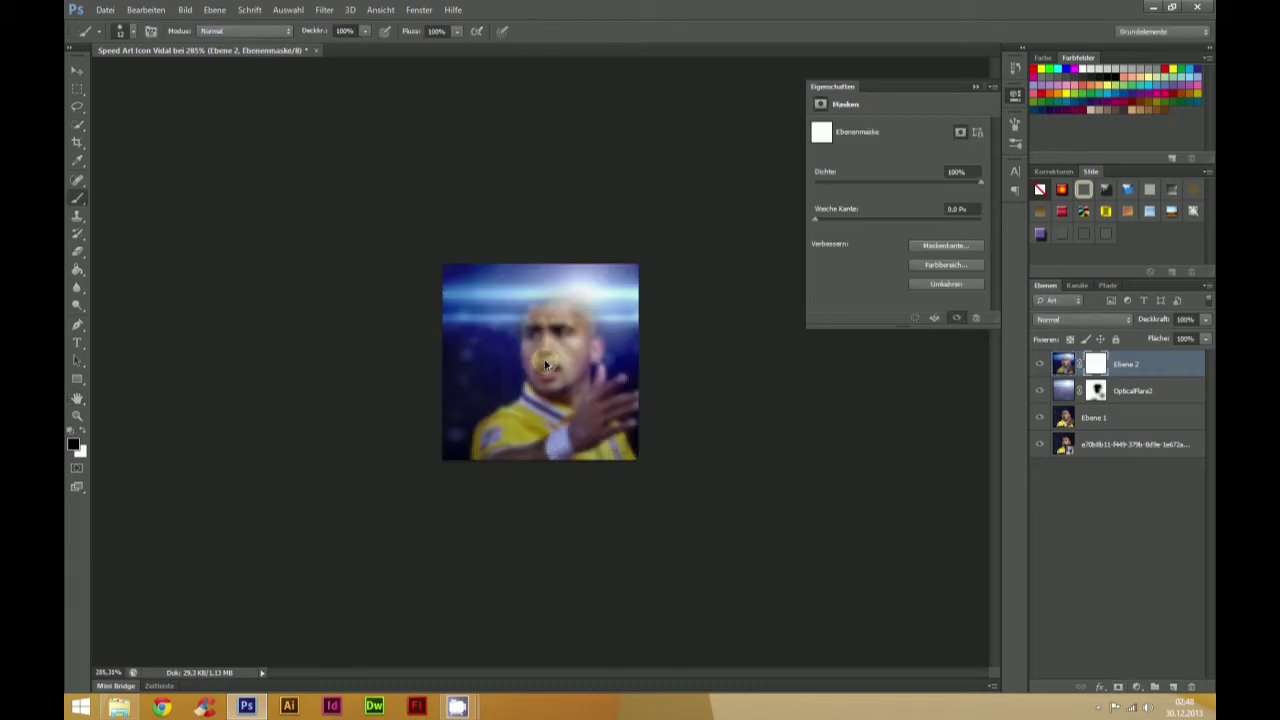
pyautogui.scroll(1, 545, 365)
pyautogui.moveTo(596, 374)
pyautogui.mouseDown()
pyautogui.moveTo(595, 432)
pyautogui.moveTo(620, 418)
pyautogui.moveTo(590, 465)
pyautogui.moveTo(490, 450)
pyautogui.moveTo(540, 412)
pyautogui.moveTo(585, 415)
pyautogui.moveTo(600, 370)
pyautogui.moveTo(533, 300)
pyautogui.moveTo(586, 350)
pyautogui.moveTo(546, 361)
pyautogui.moveTo(524, 435)
pyautogui.mouseUp()
pyautogui.moveTo(565, 319); pyautogui.dragTo(537, 297)
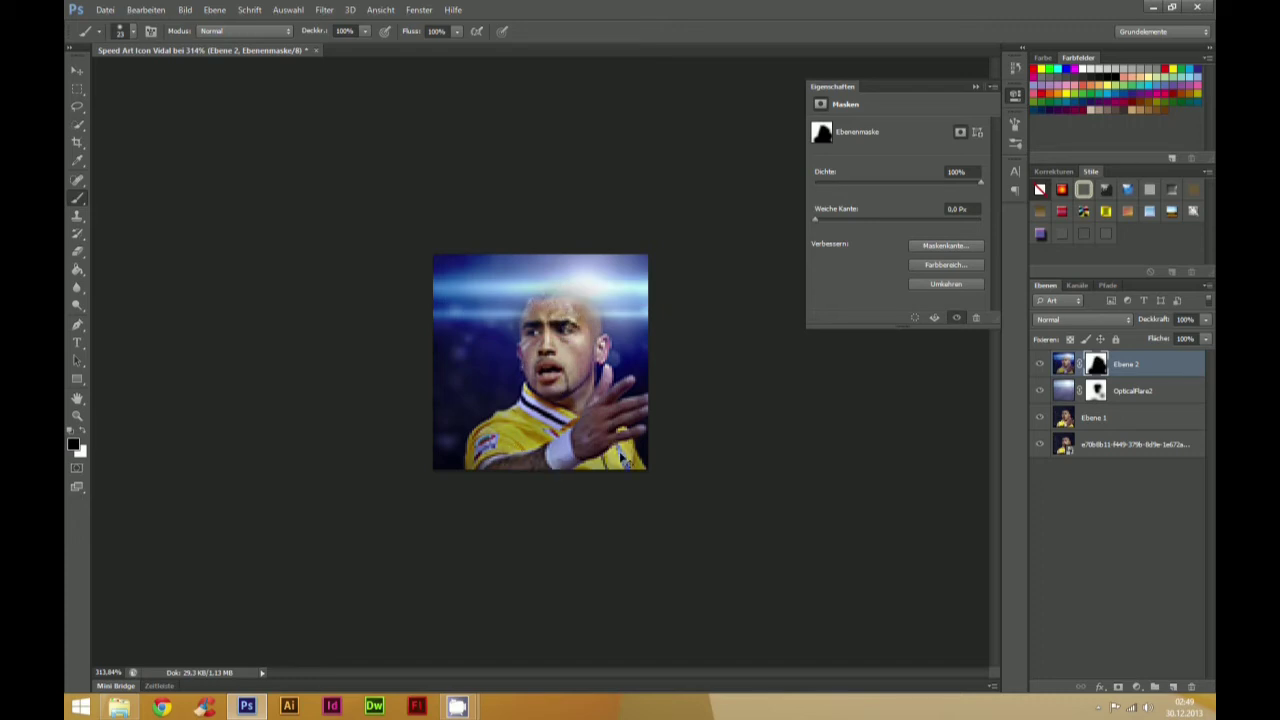
pyautogui.hotkey('ctrl', '1')
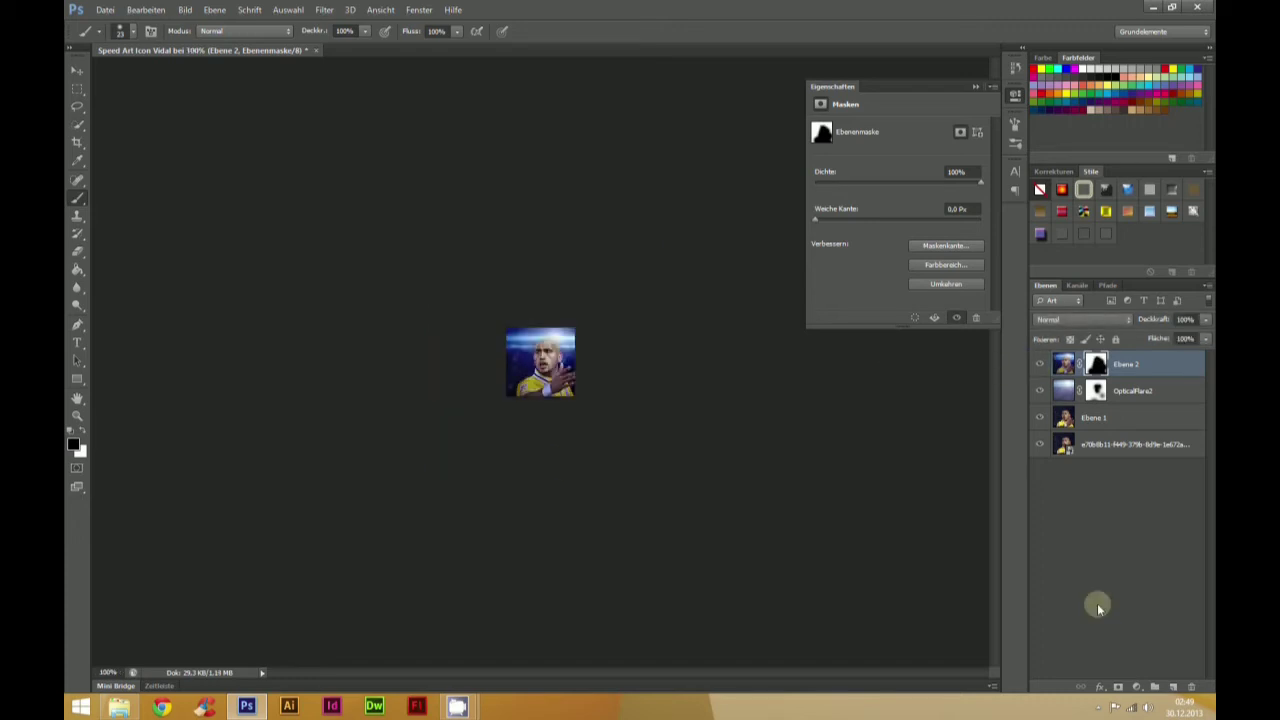
# Step: Add a Selective Color layer: Reds cyan -67, Gelbtöne cyan -18 and black -2
pyautogui.click(1136, 688)
pyautogui.click(1120, 690)
pyautogui.moveTo(897, 178); pyautogui.dragTo(842, 178)
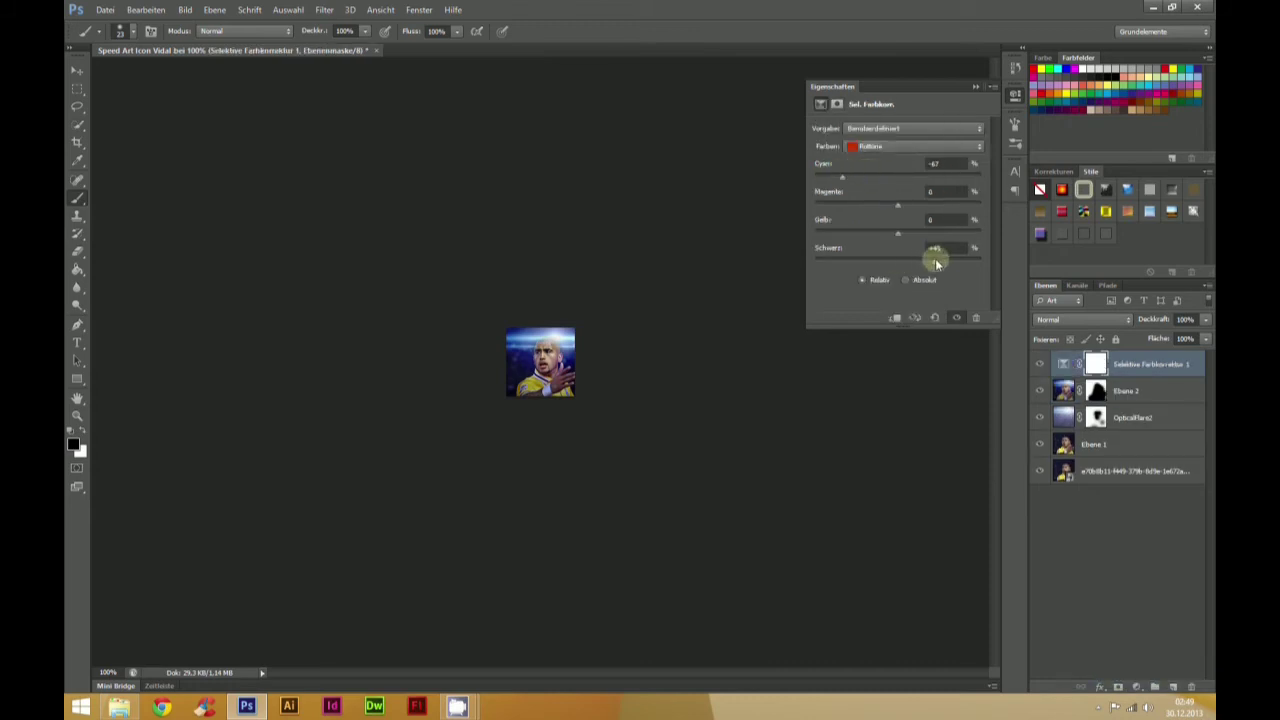
pyautogui.click(930, 146)
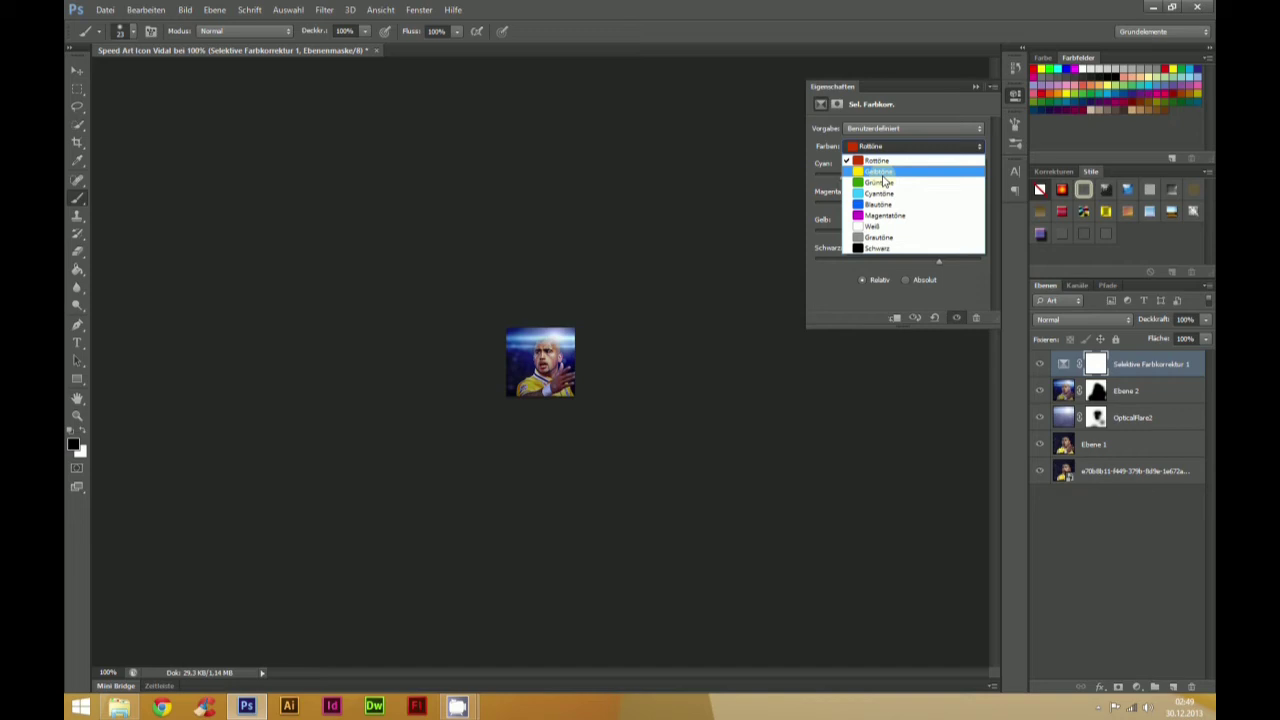
pyautogui.click(937, 168)
pyautogui.moveTo(897, 176); pyautogui.dragTo(890, 172)
pyautogui.moveTo(914, 257); pyautogui.dragTo(865, 226)
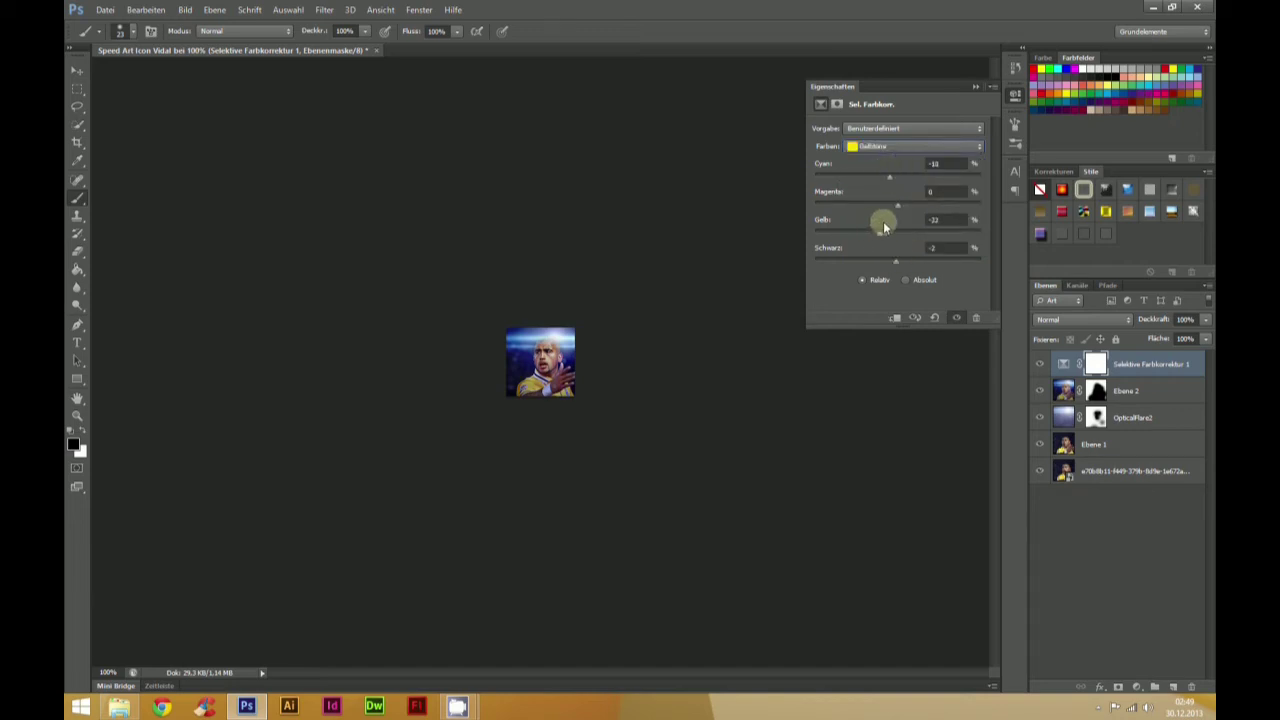
# Step: Lower cyan in Cyantöne and Blautöne, adjusting black and magenta in each
pyautogui.click(913, 146)
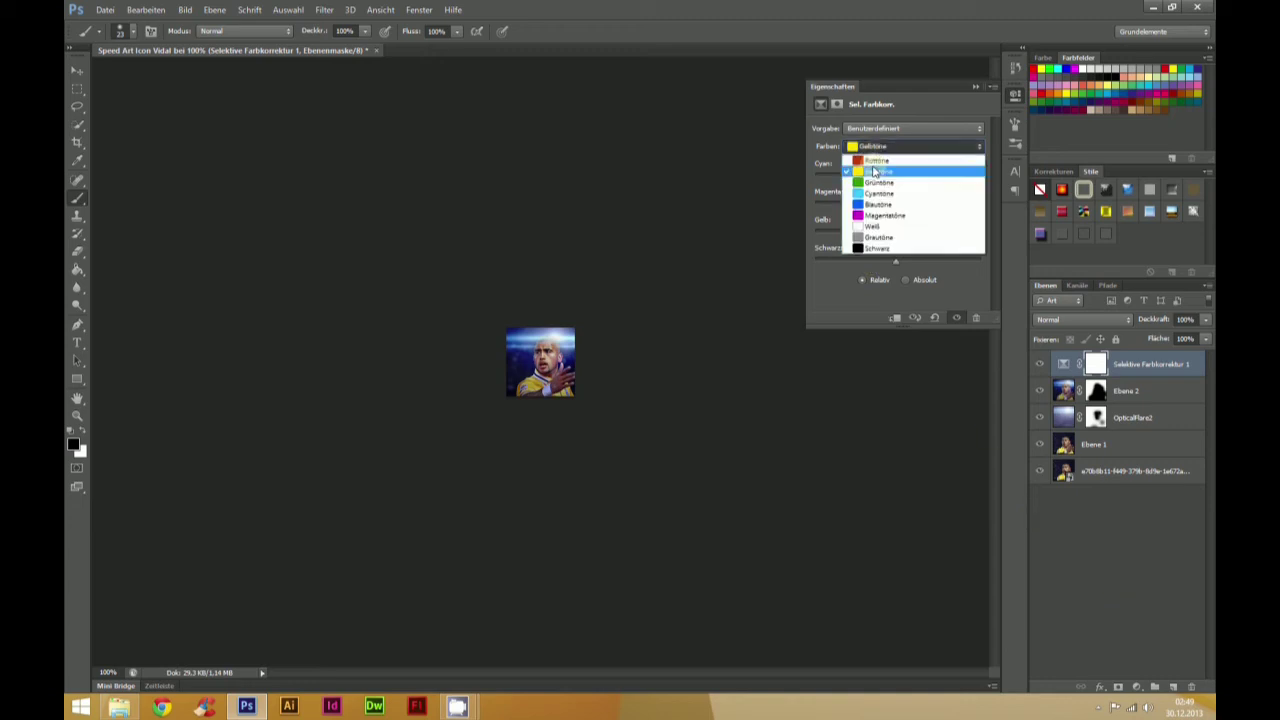
pyautogui.click(895, 183)
pyautogui.moveTo(903, 177)
pyautogui.mouseDown()
pyautogui.moveTo(860, 177)
pyautogui.moveTo(937, 200)
pyautogui.moveTo(874, 204)
pyautogui.mouseUp()
pyautogui.moveTo(897, 260); pyautogui.dragTo(950, 265)
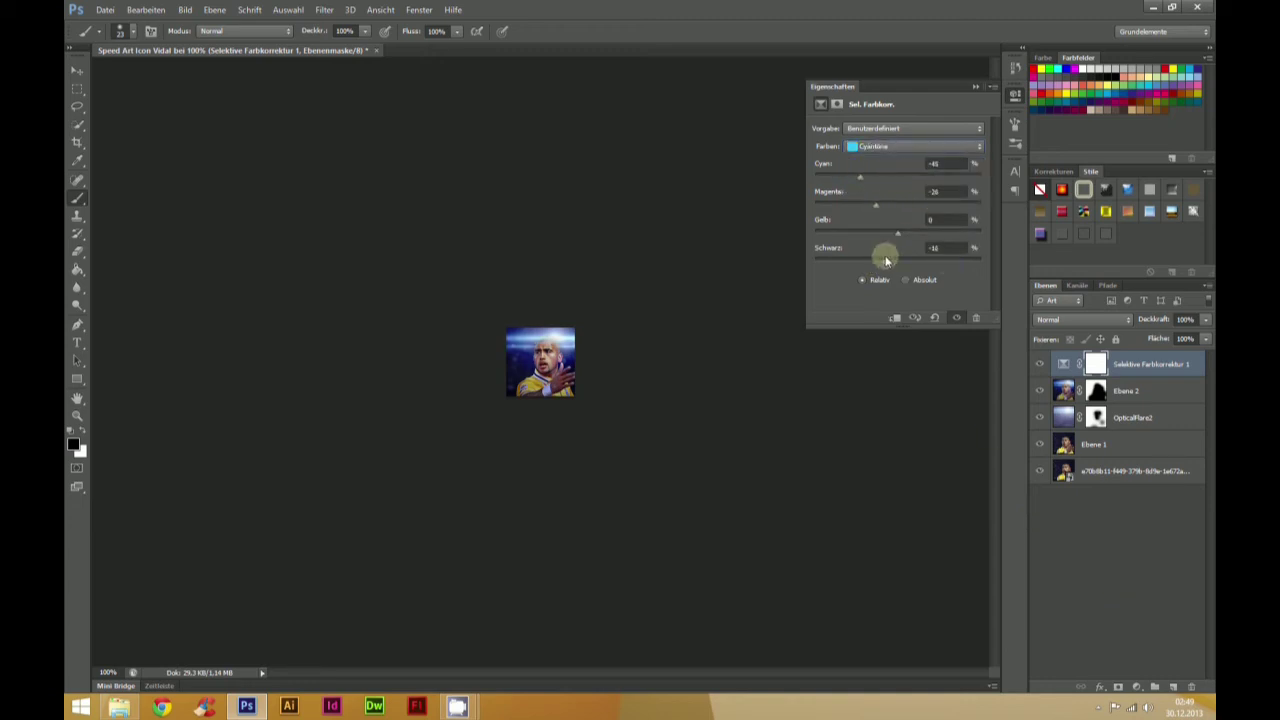
pyautogui.click(913, 146)
pyautogui.click(903, 182)
pyautogui.moveTo(903, 180)
pyautogui.mouseDown()
pyautogui.moveTo(862, 168)
pyautogui.moveTo(886, 177)
pyautogui.mouseUp()
pyautogui.moveTo(897, 261)
pyautogui.mouseDown()
pyautogui.moveTo(927, 261)
pyautogui.moveTo(863, 229)
pyautogui.moveTo(918, 232)
pyautogui.mouseUp()
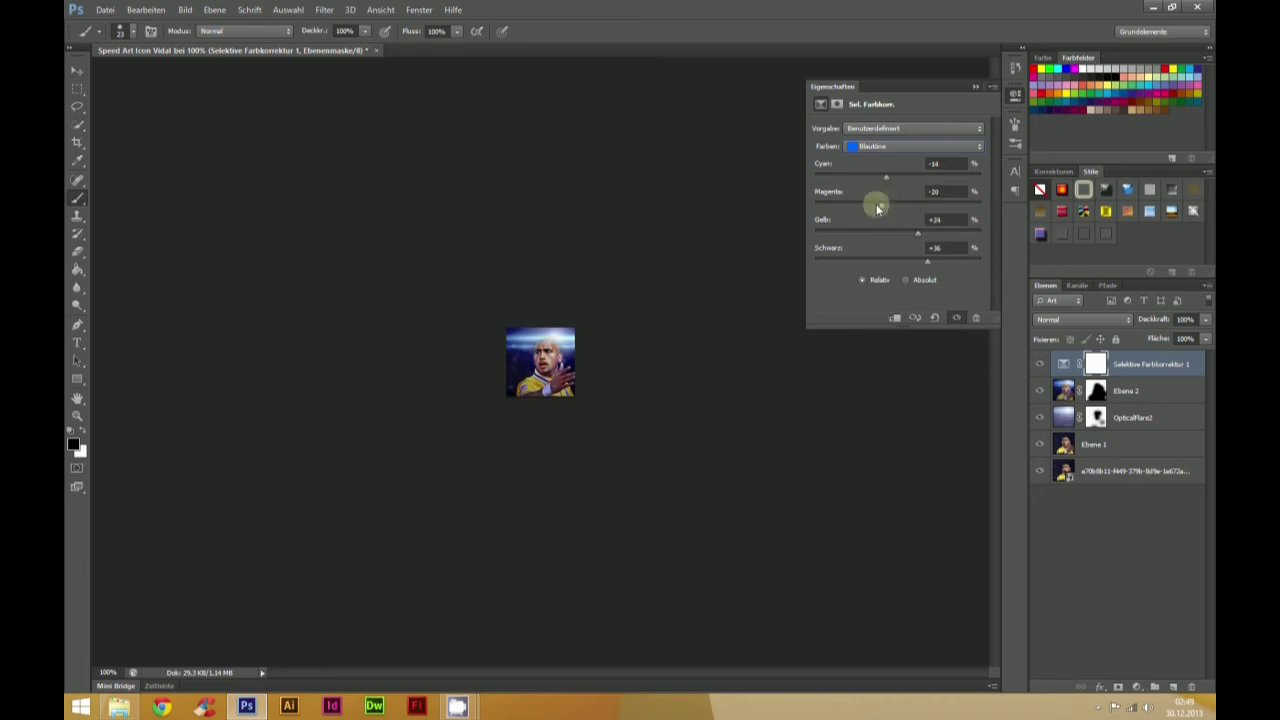
# Step: Rework the Cyantöne to Cyan +31 and Schwarz +27
pyautogui.click(874, 150)
pyautogui.click(872, 193)
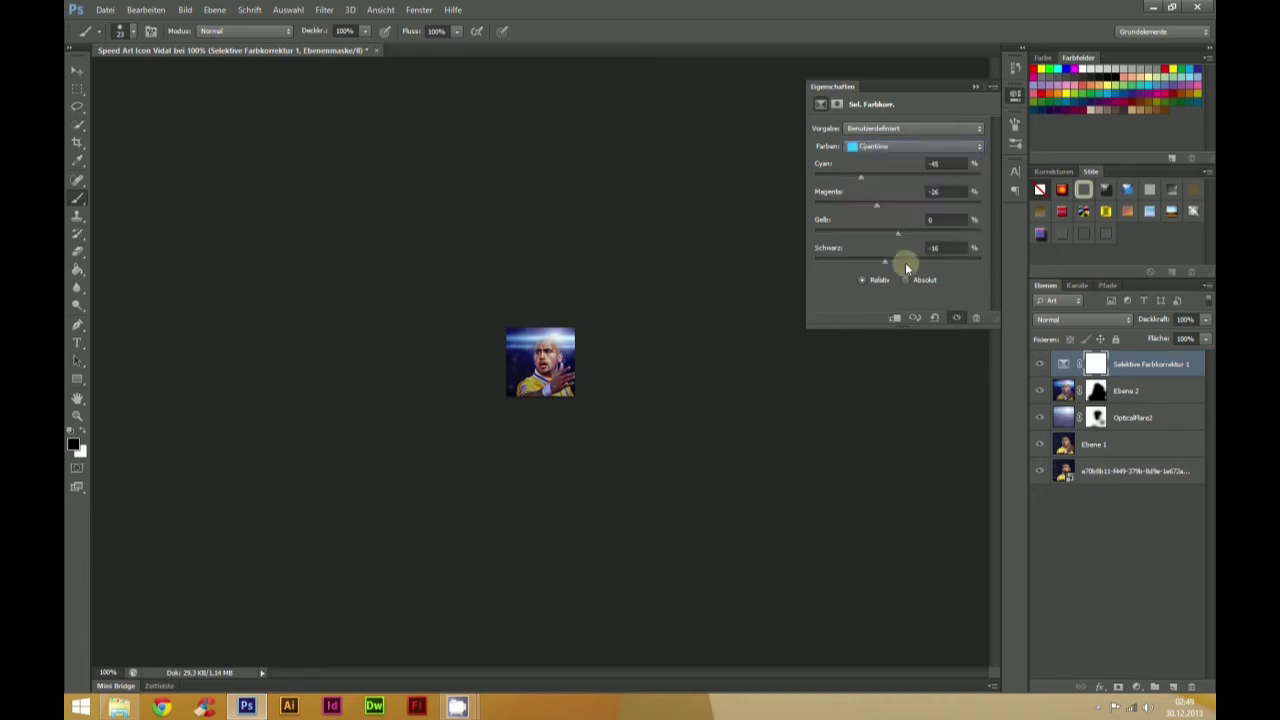
pyautogui.moveTo(923, 261); pyautogui.dragTo(920, 261)
pyautogui.moveTo(862, 176); pyautogui.dragTo(937, 183)
# Step: Add a Sepia Photo Filter layer at 43% density, then a new empty layer on top
pyautogui.click(1136, 687)
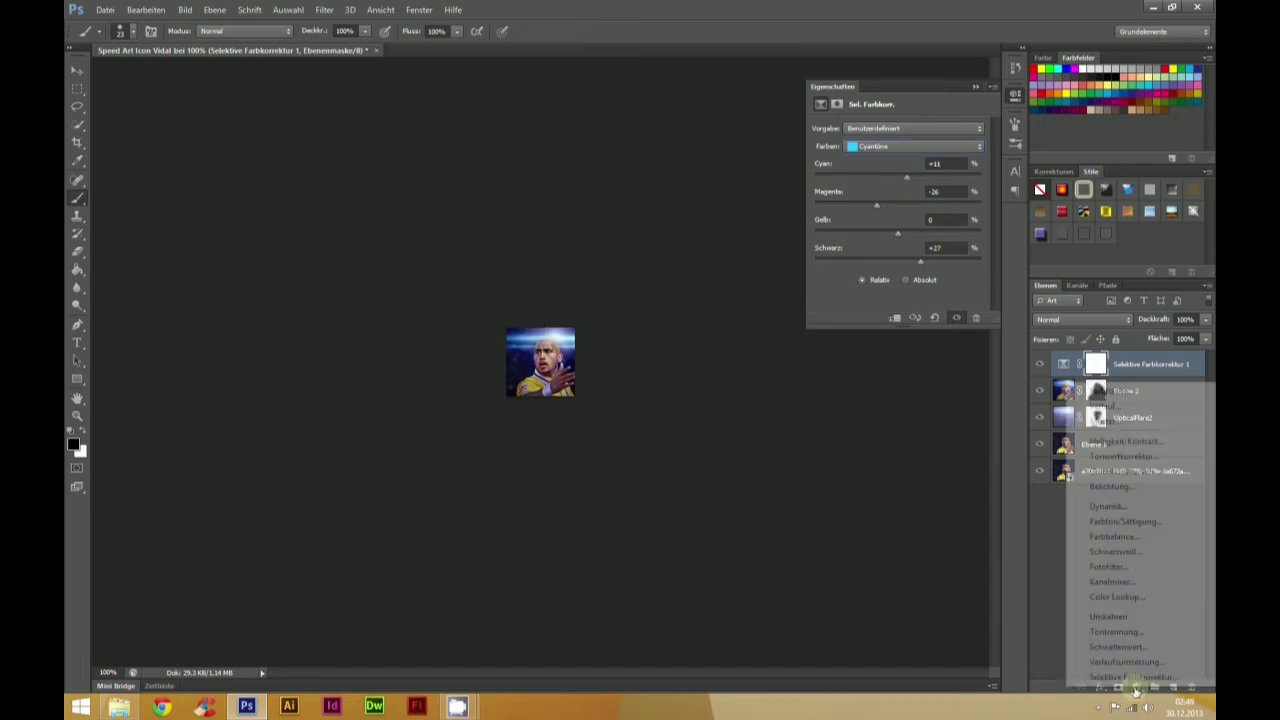
pyautogui.click(1108, 566)
pyautogui.click(885, 128)
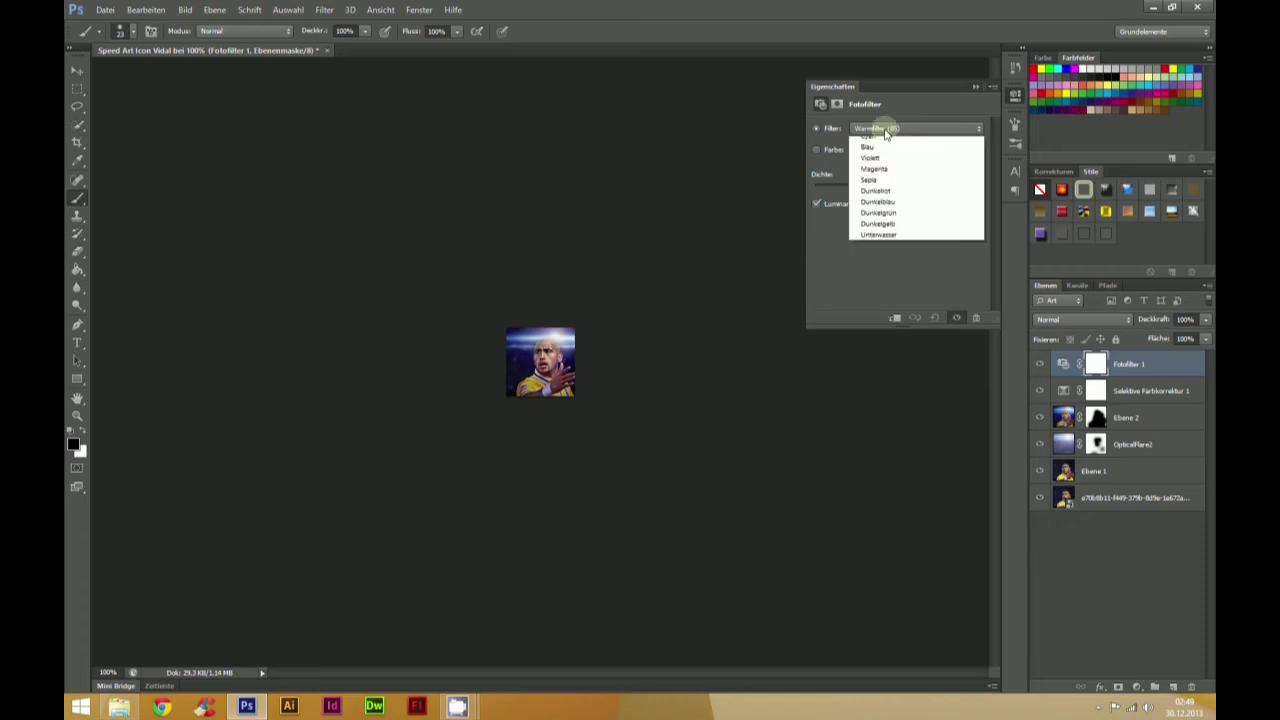
pyautogui.click(873, 296)
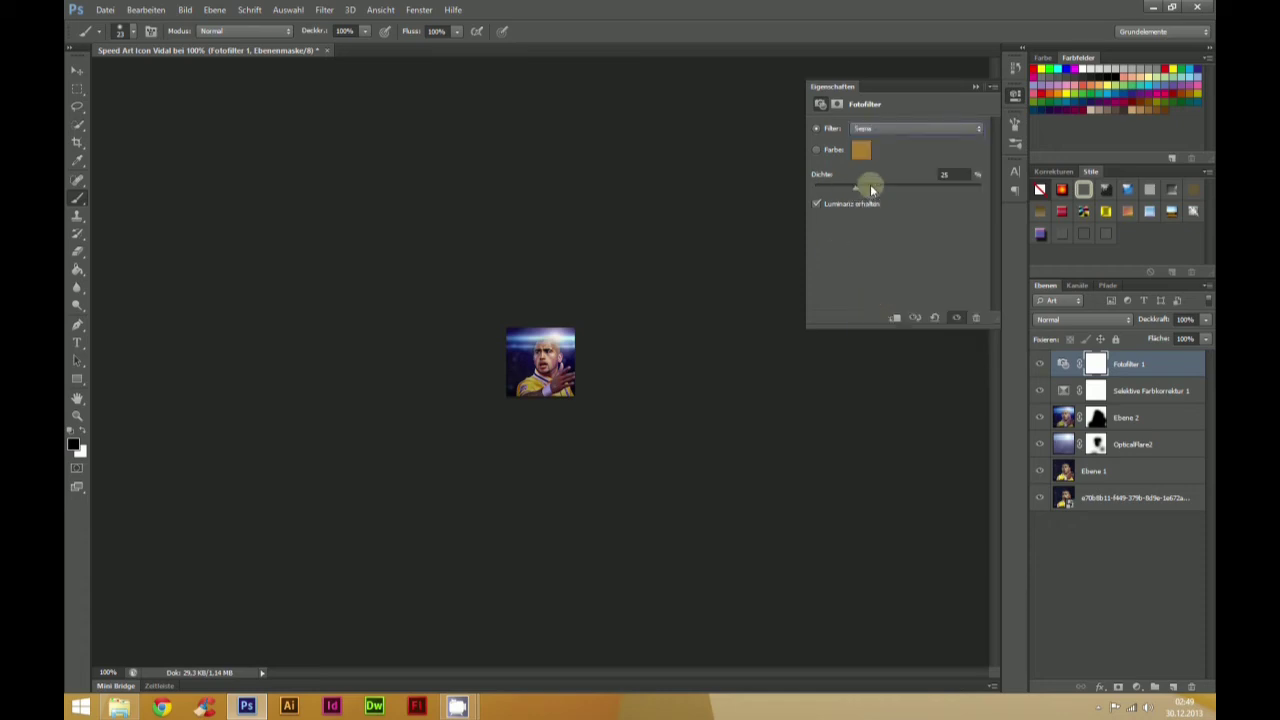
pyautogui.moveTo(888, 187); pyautogui.dragTo(884, 187)
pyautogui.click(1090, 370)
pyautogui.click(1174, 689)
# Step: Smudge the face below the right eye on Ebene 3 at 34% strength, sampling all layers
pyautogui.hotkey('ctrl', '+')
pyautogui.hotkey('ctrl', '+')
pyautogui.hotkey('ctrl', '+')
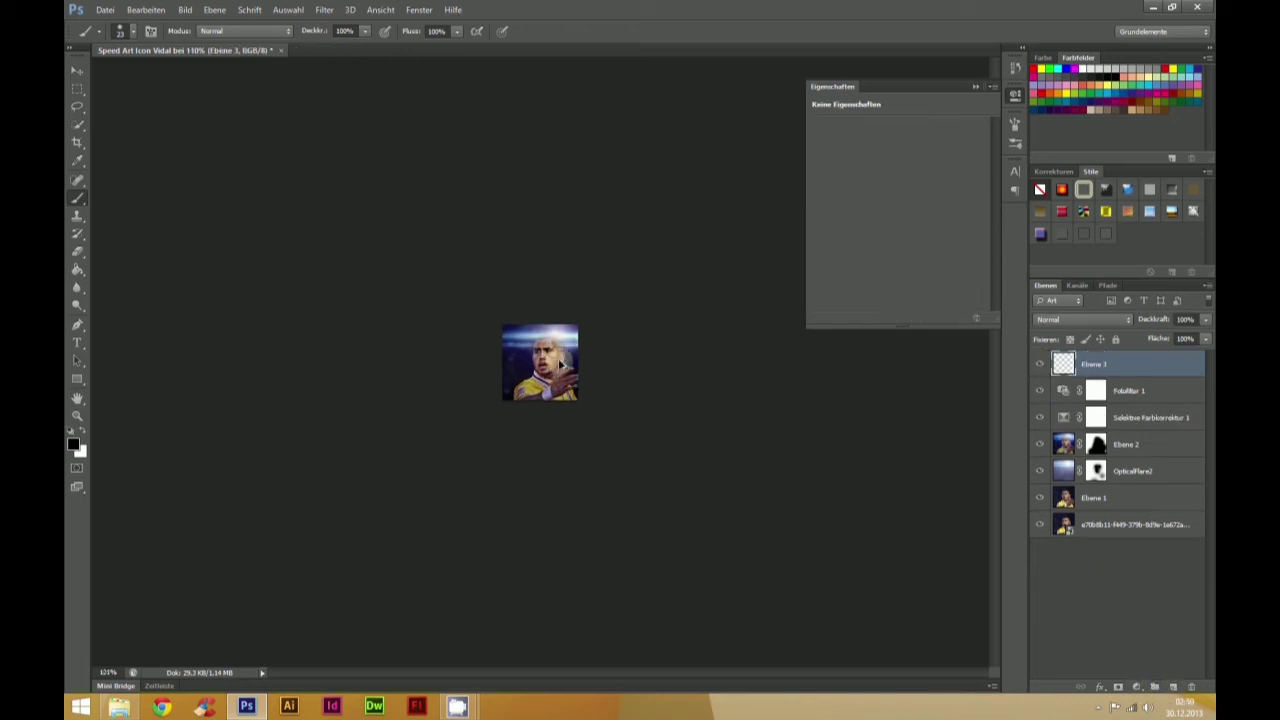
pyautogui.click(76, 287)
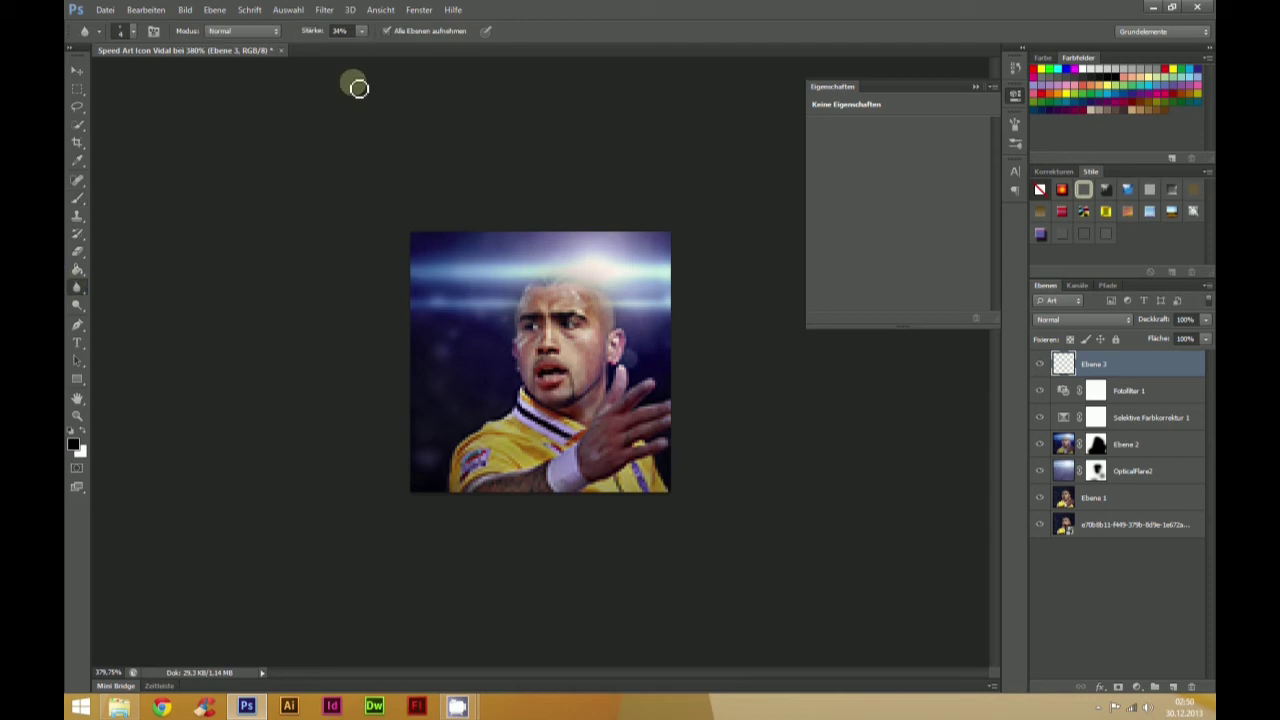
pyautogui.moveTo(574, 326); pyautogui.dragTo(588, 390)
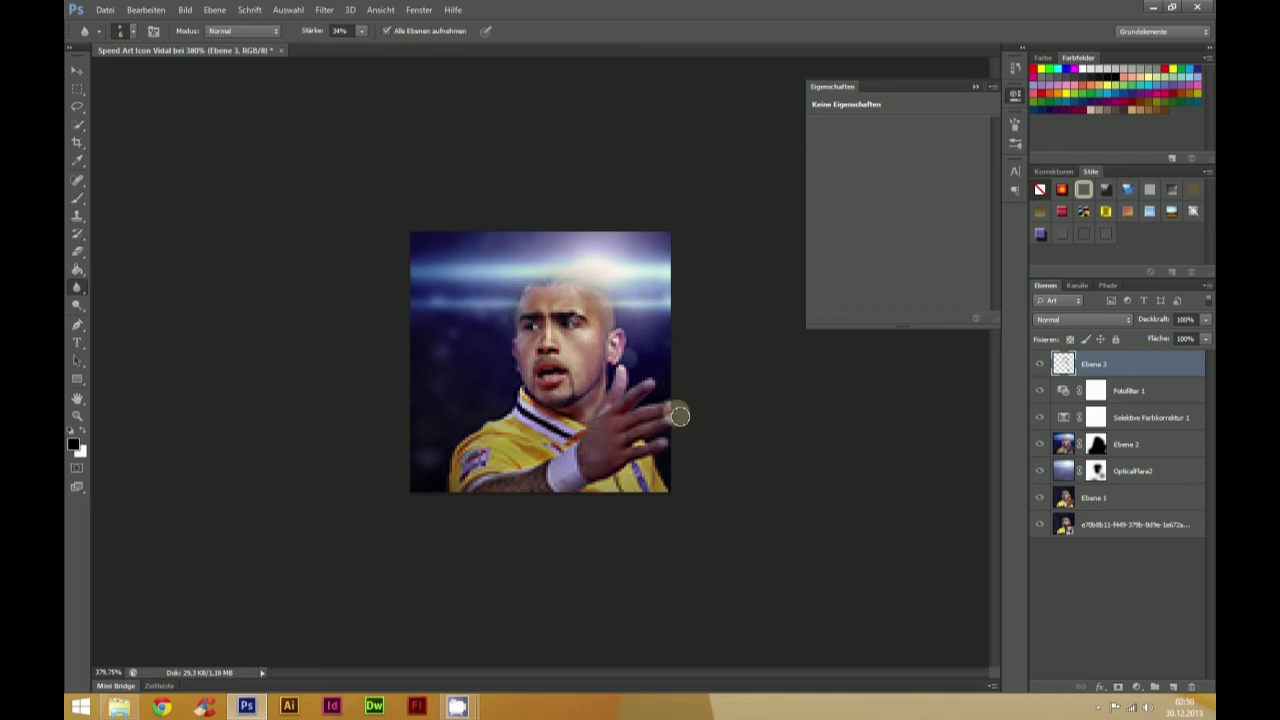
pyautogui.hotkey('ctrl', '1')
# Step: Add Ebene 4 holding a merged copy of the image via Bildberechnungen
pyautogui.click(1172, 687)
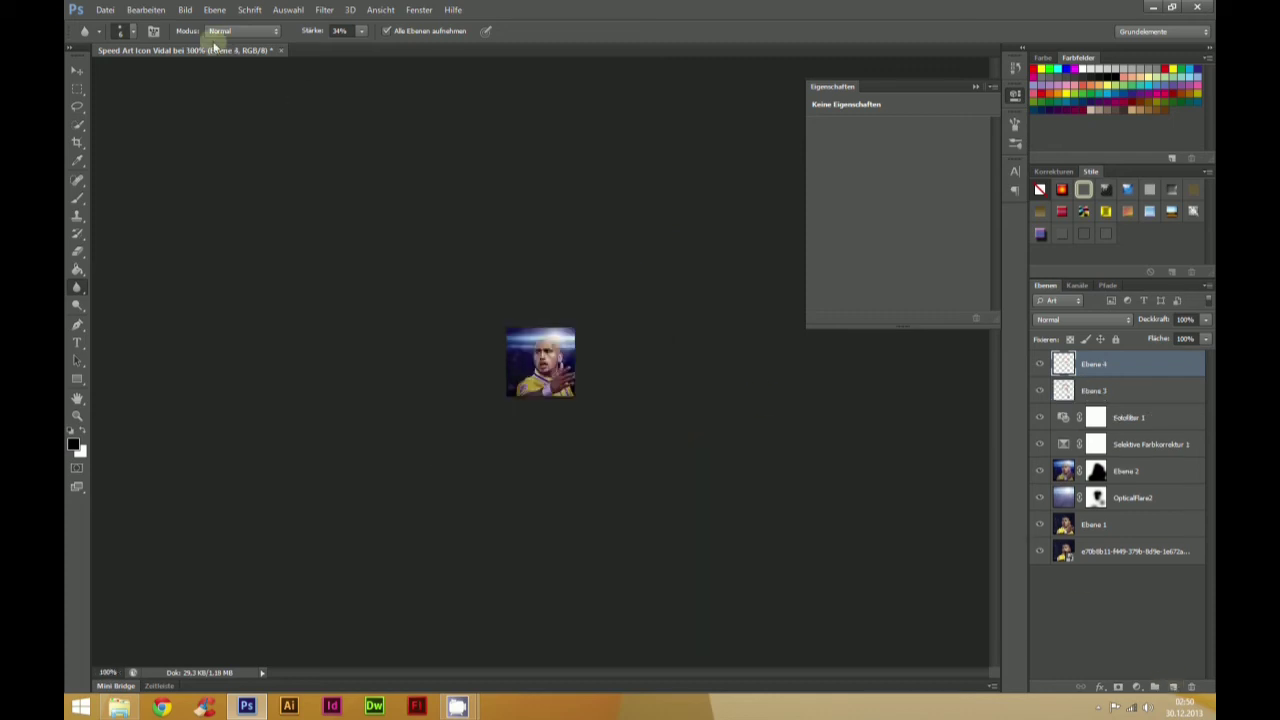
pyautogui.click(146, 9)
pyautogui.click(300, 206)
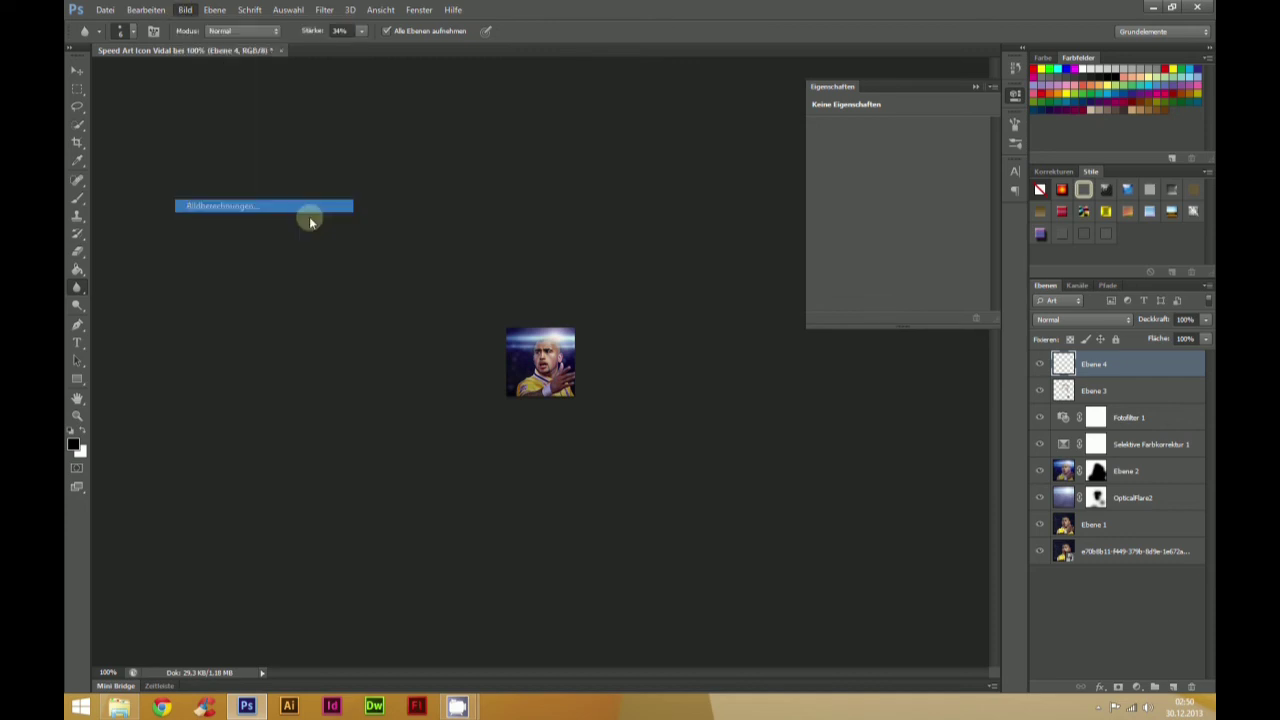
pyautogui.click(615, 305)
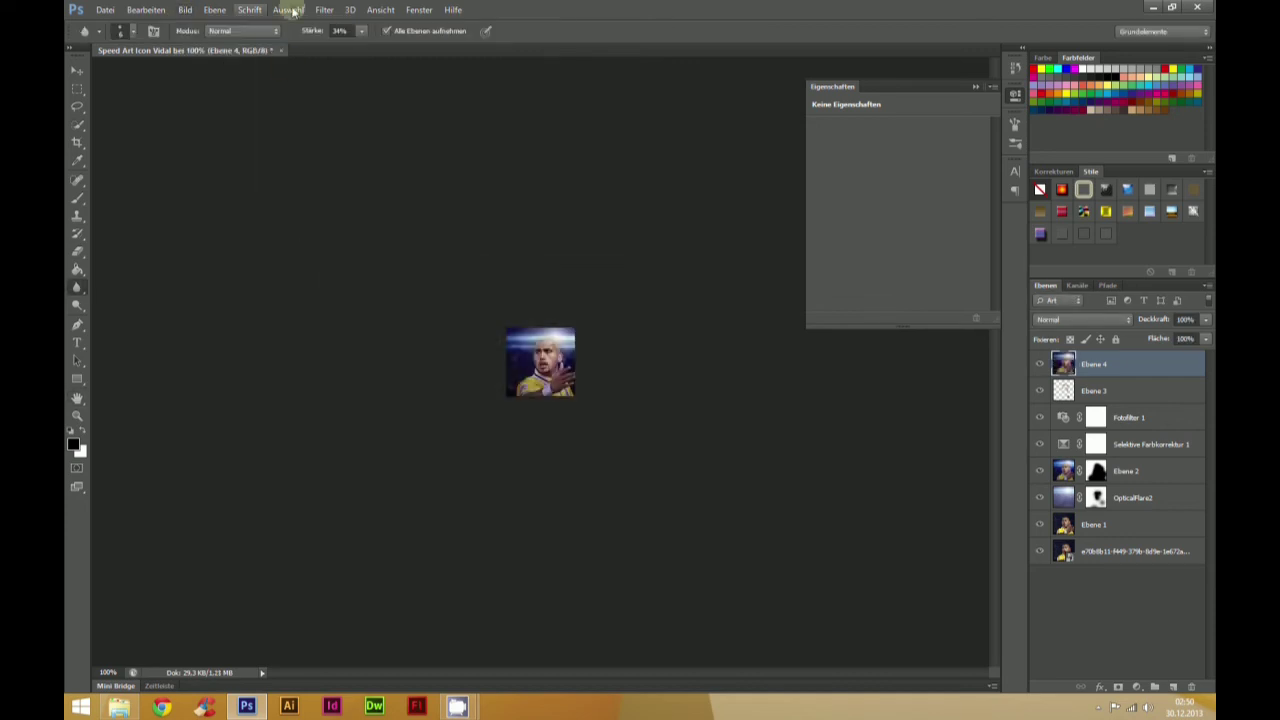
# Step: Apply a Hochpass filter to Ebene 4 and blend it as Weiches Licht
pyautogui.click(324, 9)
pyautogui.click(566, 291)
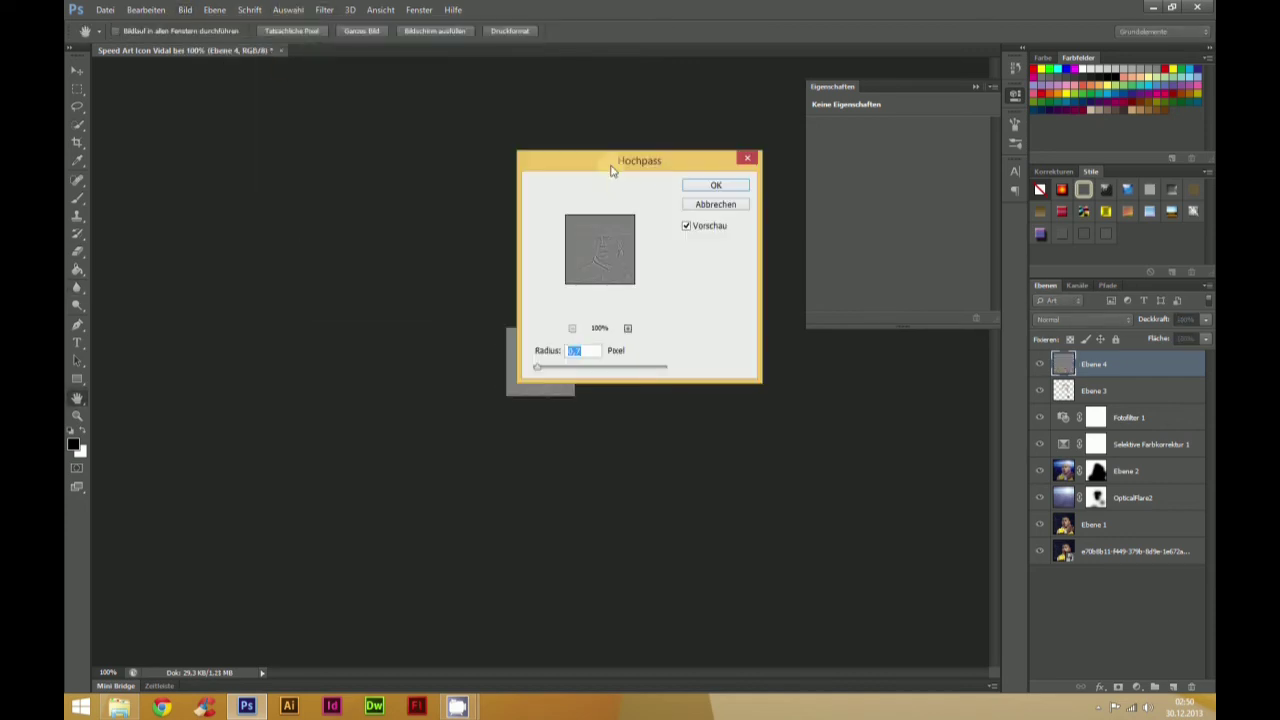
pyautogui.moveTo(608, 166); pyautogui.dragTo(722, 300)
pyautogui.press('Return')
pyautogui.click(1080, 319)
pyautogui.click(1070, 491)
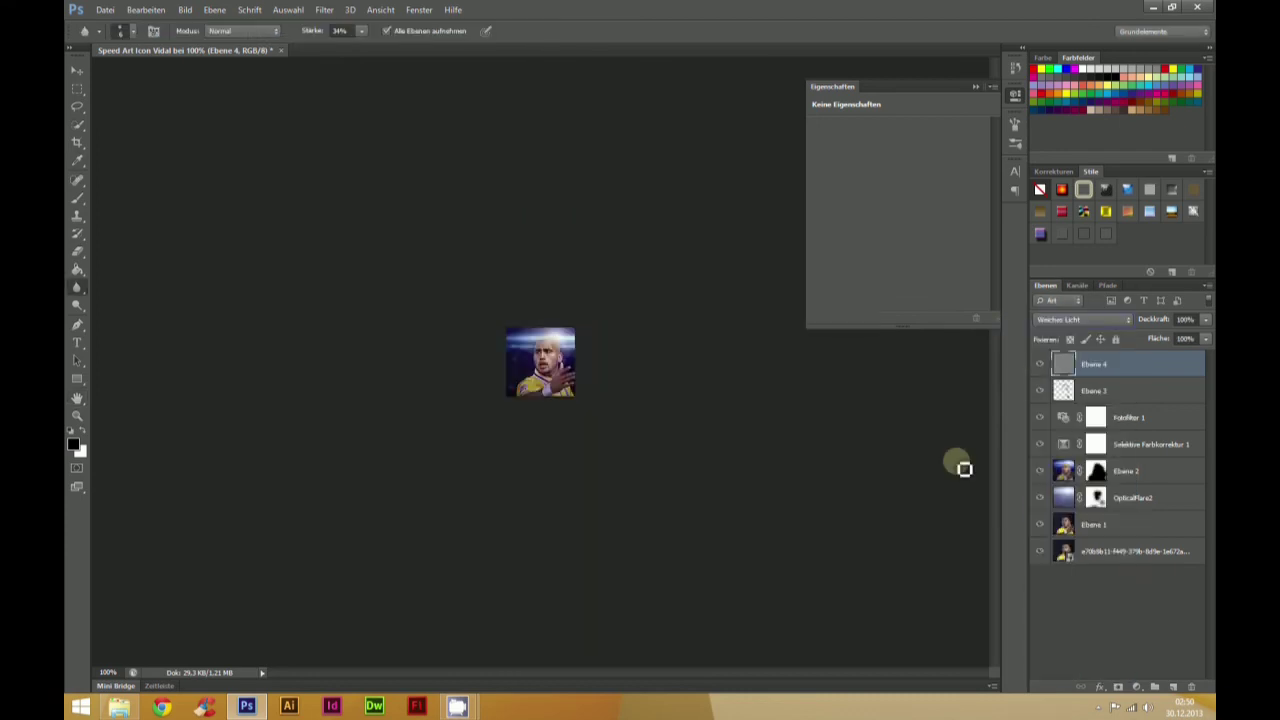
# Step: Add a Gradient Map adjustment layer with a black-to-white gradient
pyautogui.click(1136, 687)
pyautogui.click(1100, 667)
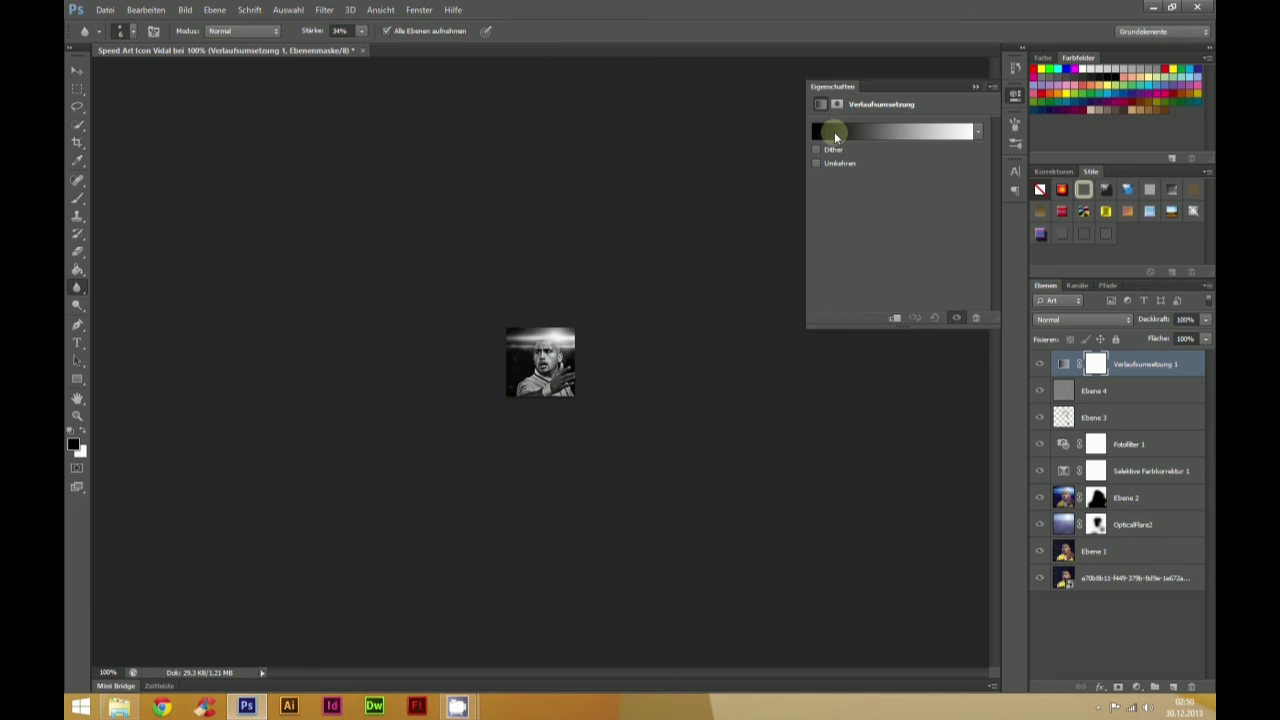
pyautogui.click(835, 136)
pyautogui.click(698, 598)
pyautogui.click(763, 653)
pyautogui.click(739, 411)
pyautogui.click(959, 392)
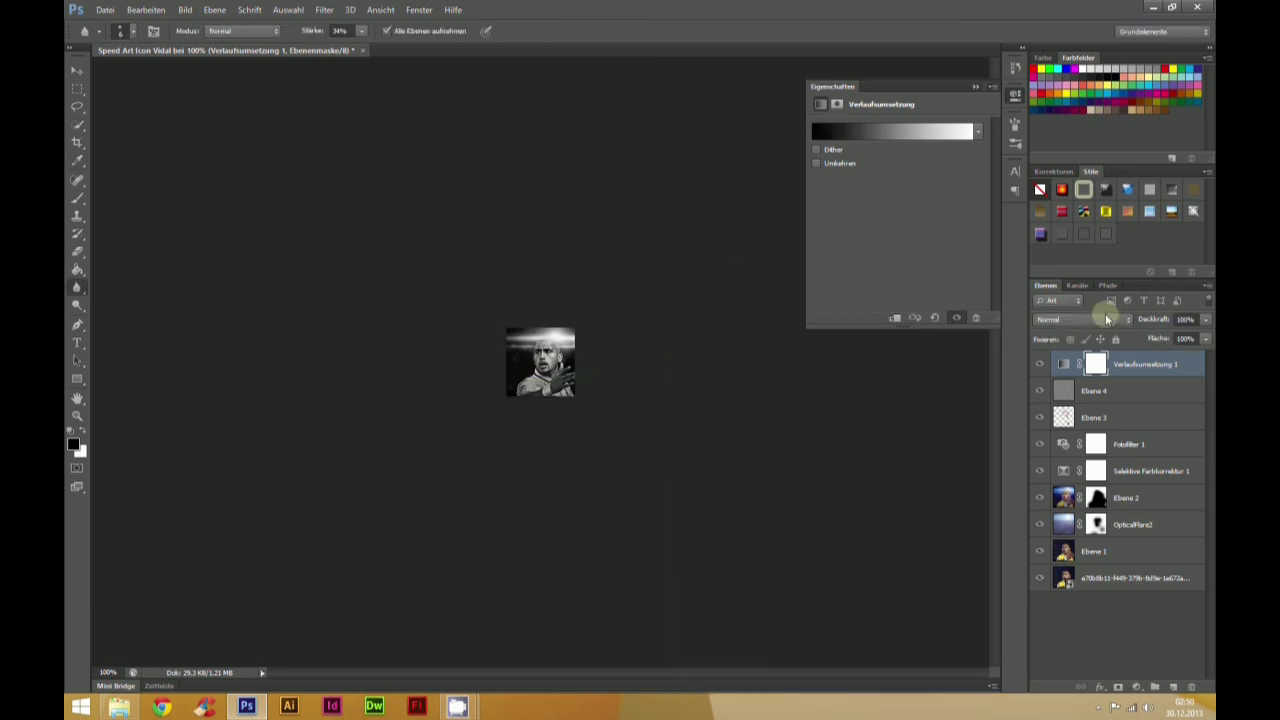
pyautogui.write('30')
# Step: Blend the gradient map as Weiches Licht at 30% opacity
pyautogui.click(1085, 319)
pyautogui.click(1054, 503)
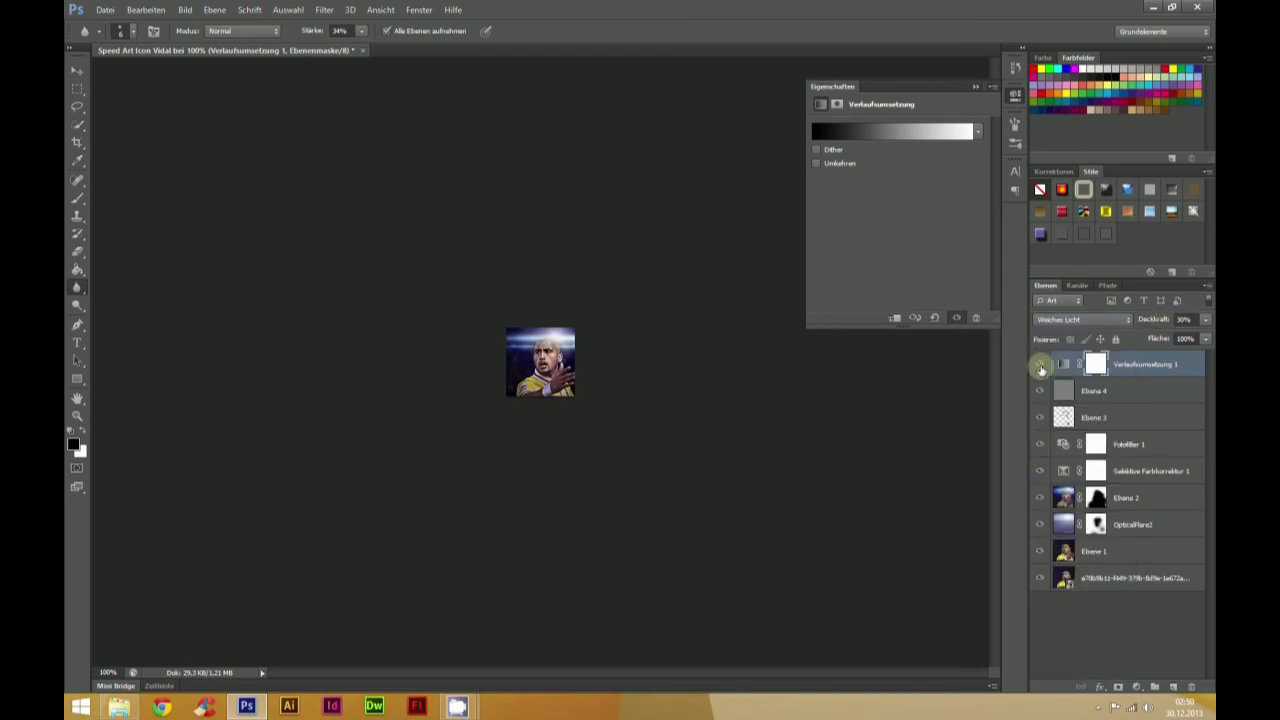
pyautogui.click(1136, 687)
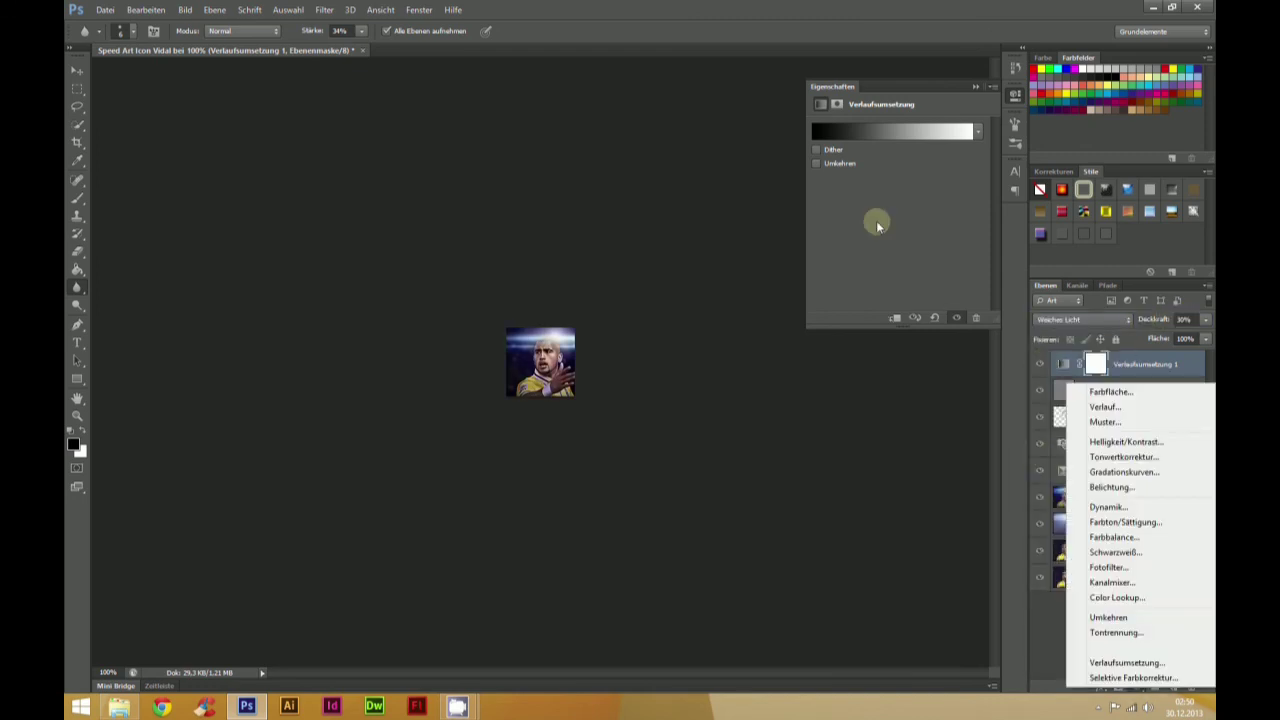
# Step: Add a Gradient Map layer using the Schwarz, Weiß preset in Luminanz mode at 69% opacity
pyautogui.click(1110, 662)
pyautogui.click(1052, 319)
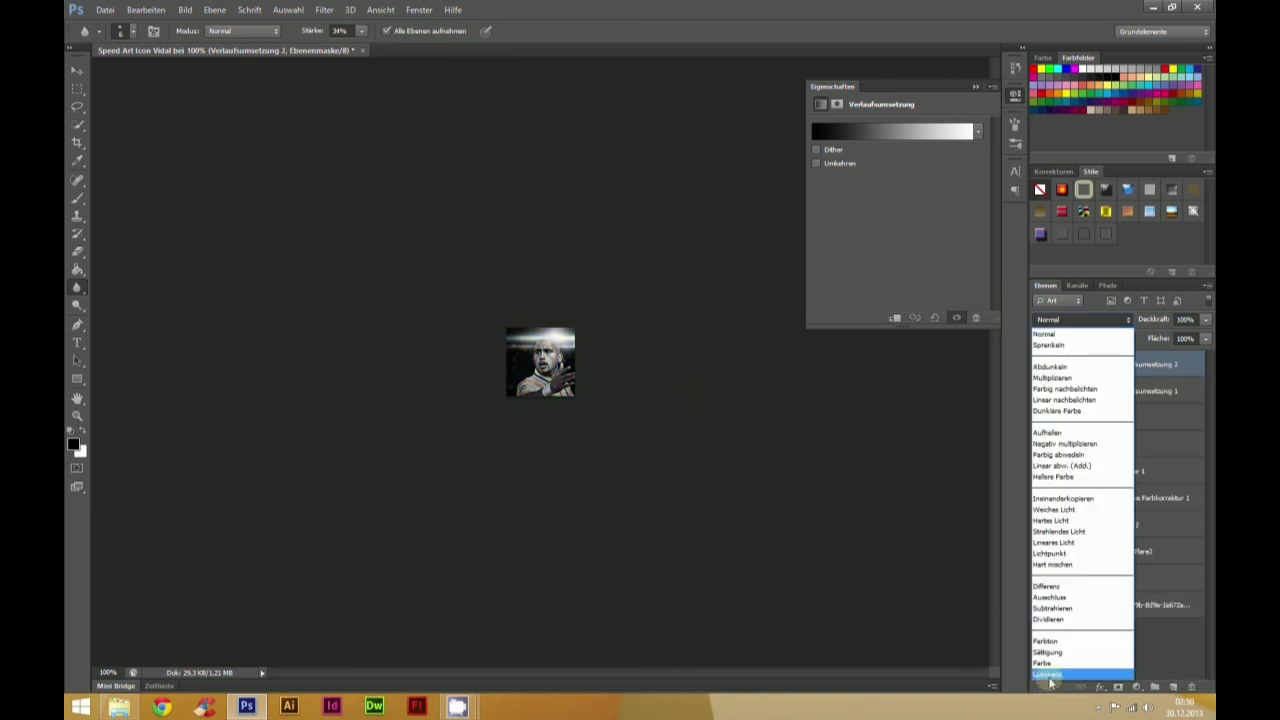
pyautogui.click(1047, 674)
pyautogui.click(845, 133)
pyautogui.click(743, 409)
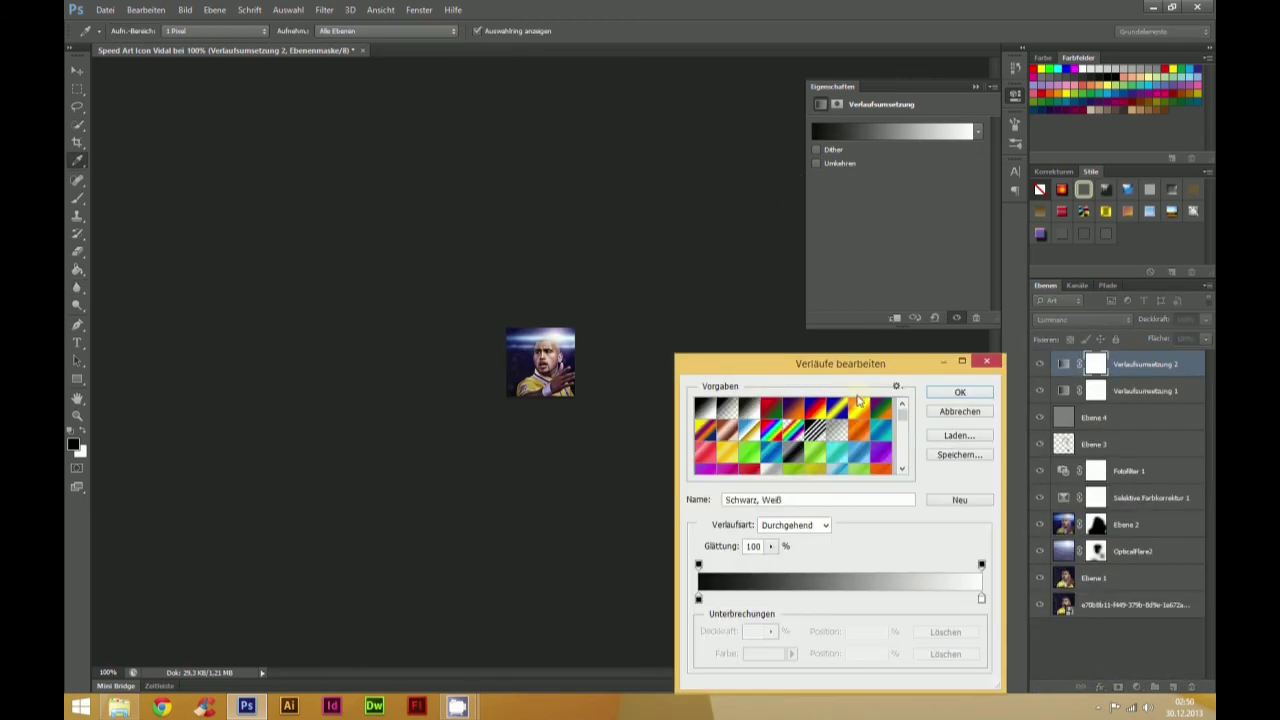
pyautogui.click(955, 393)
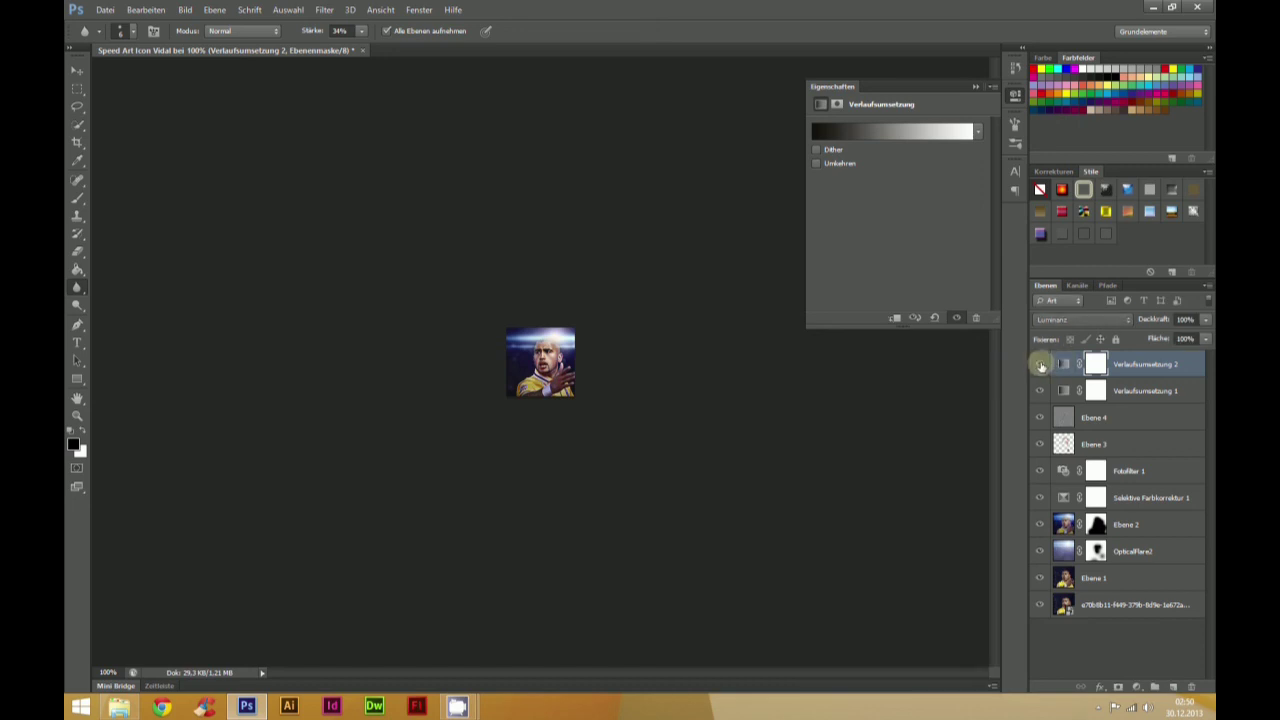
pyautogui.click(1147, 322)
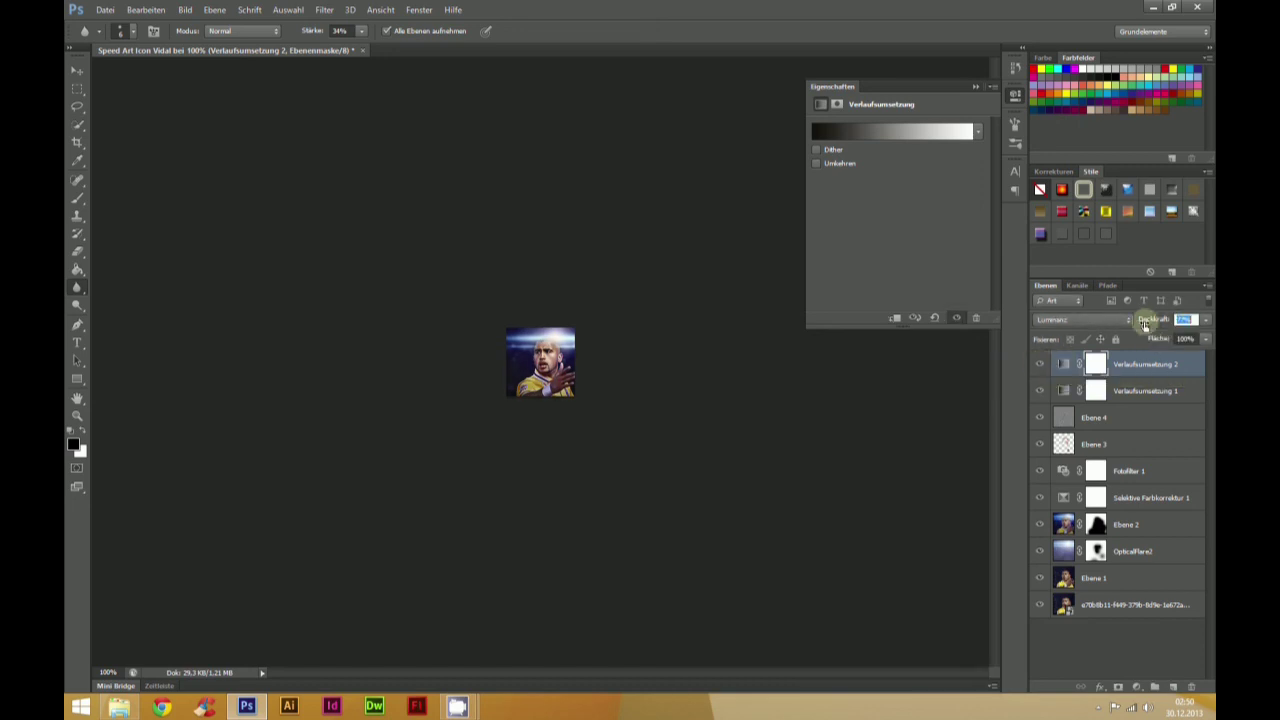
pyautogui.moveTo(1143, 322); pyautogui.dragTo(1037, 364)
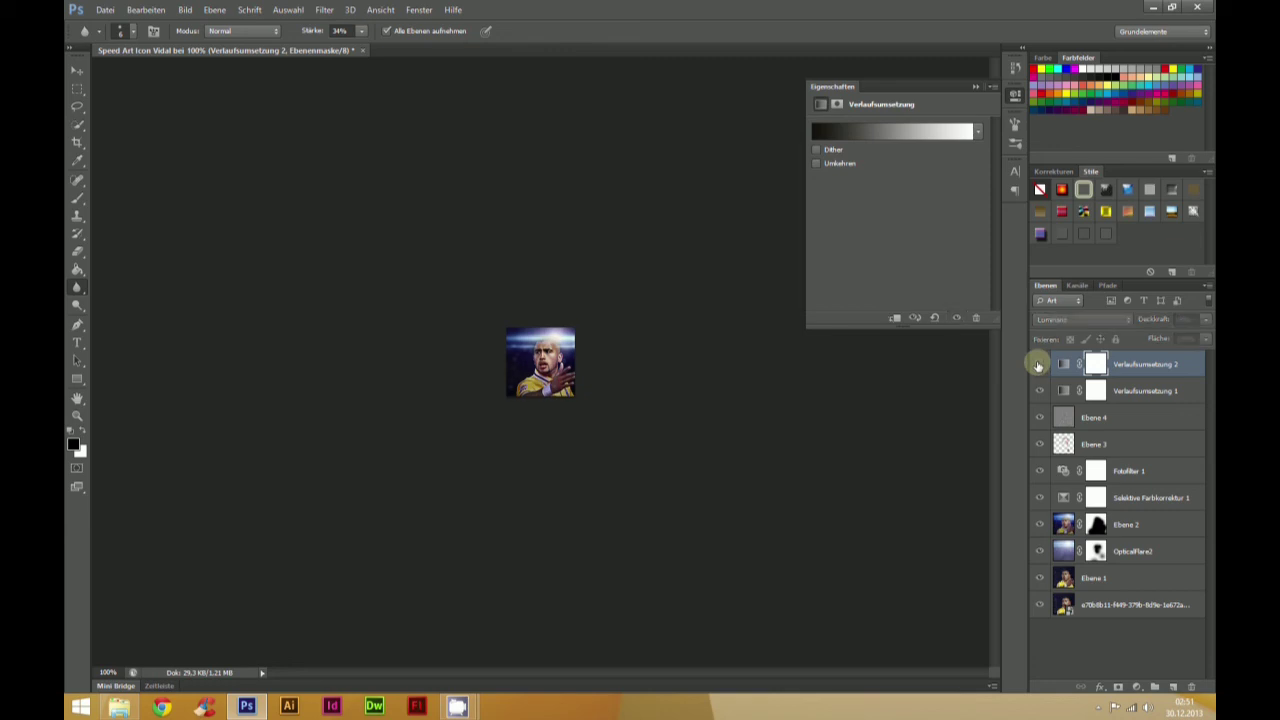